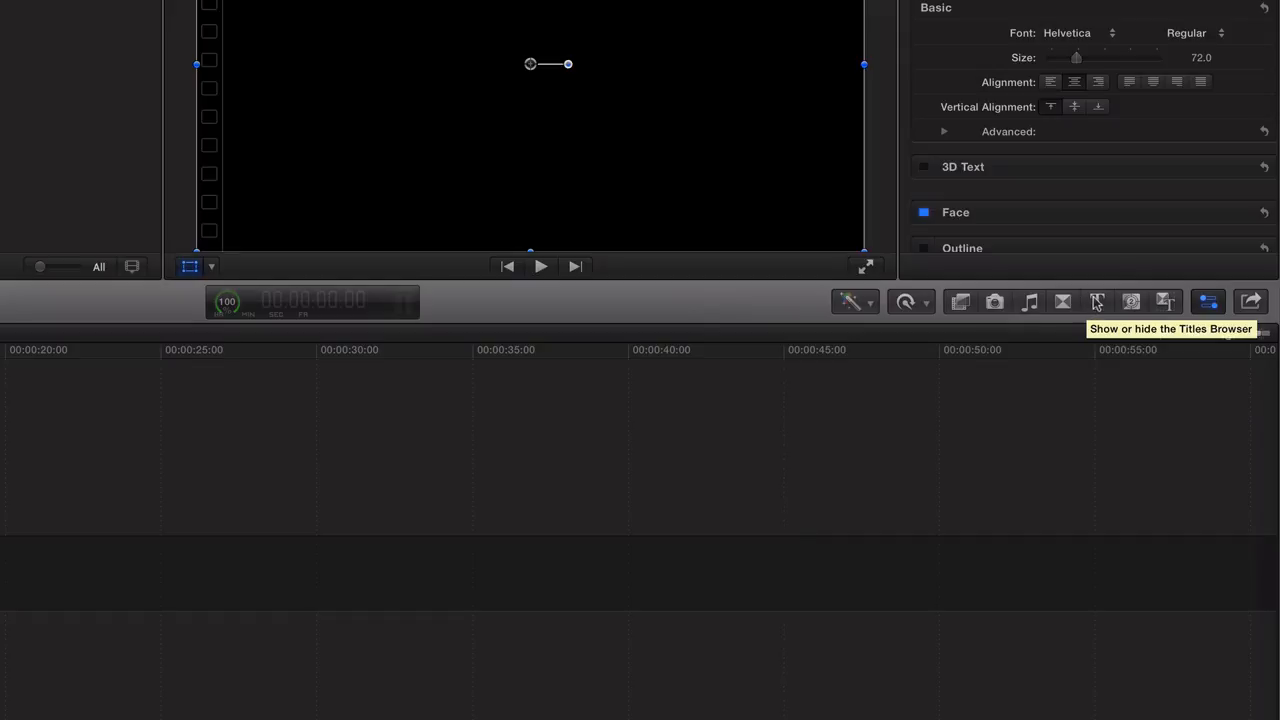
# - Open the Titles browser and look through its title categories
pyautogui.click(1097, 303)
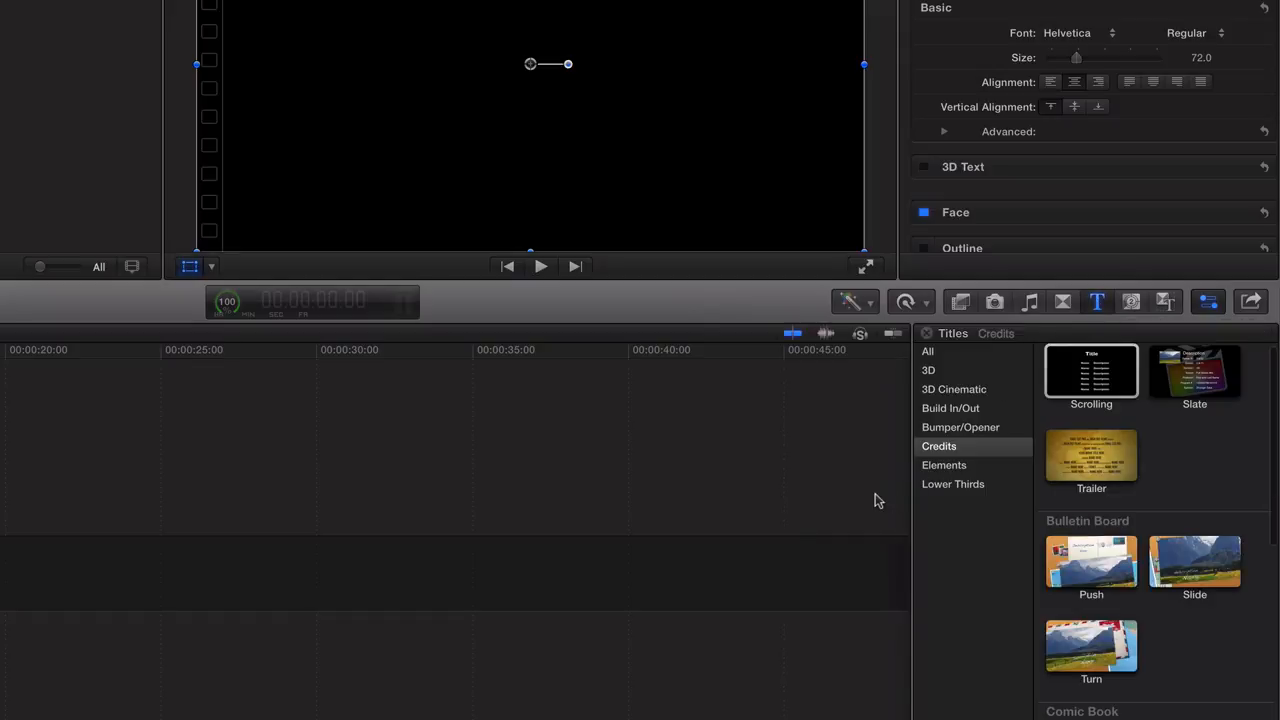
pyautogui.click(927, 352)
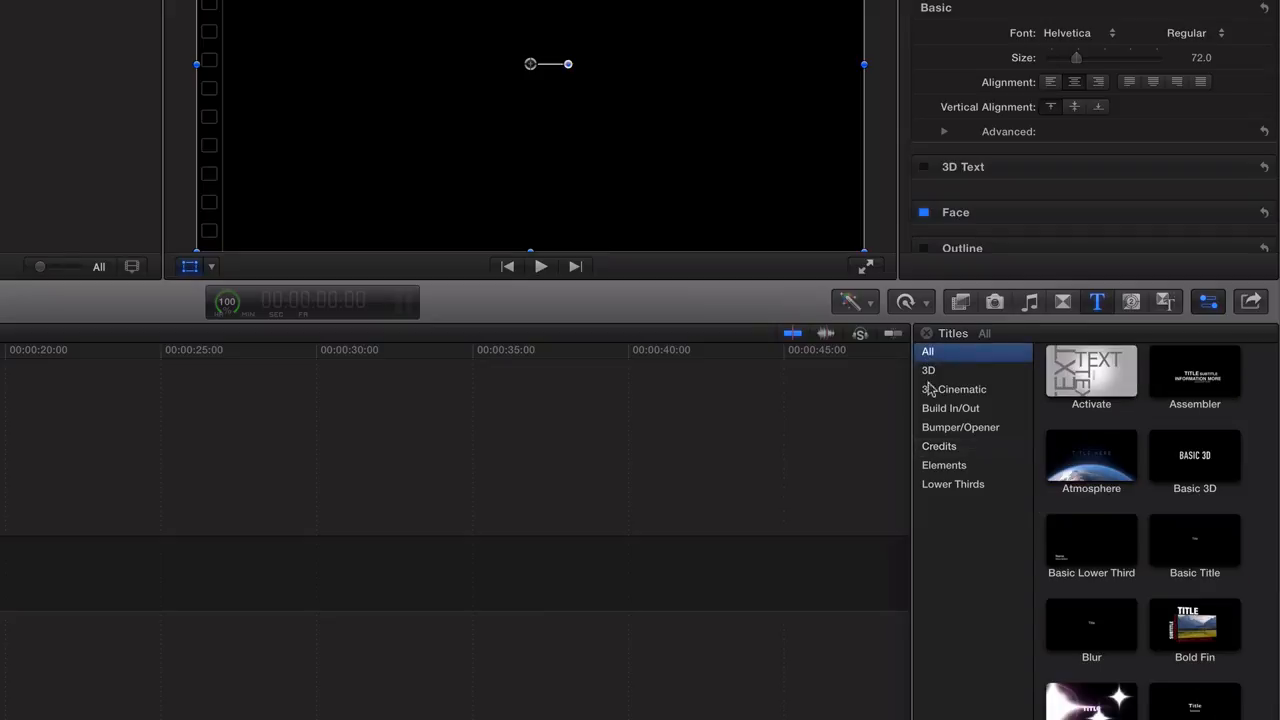
pyautogui.click(951, 484)
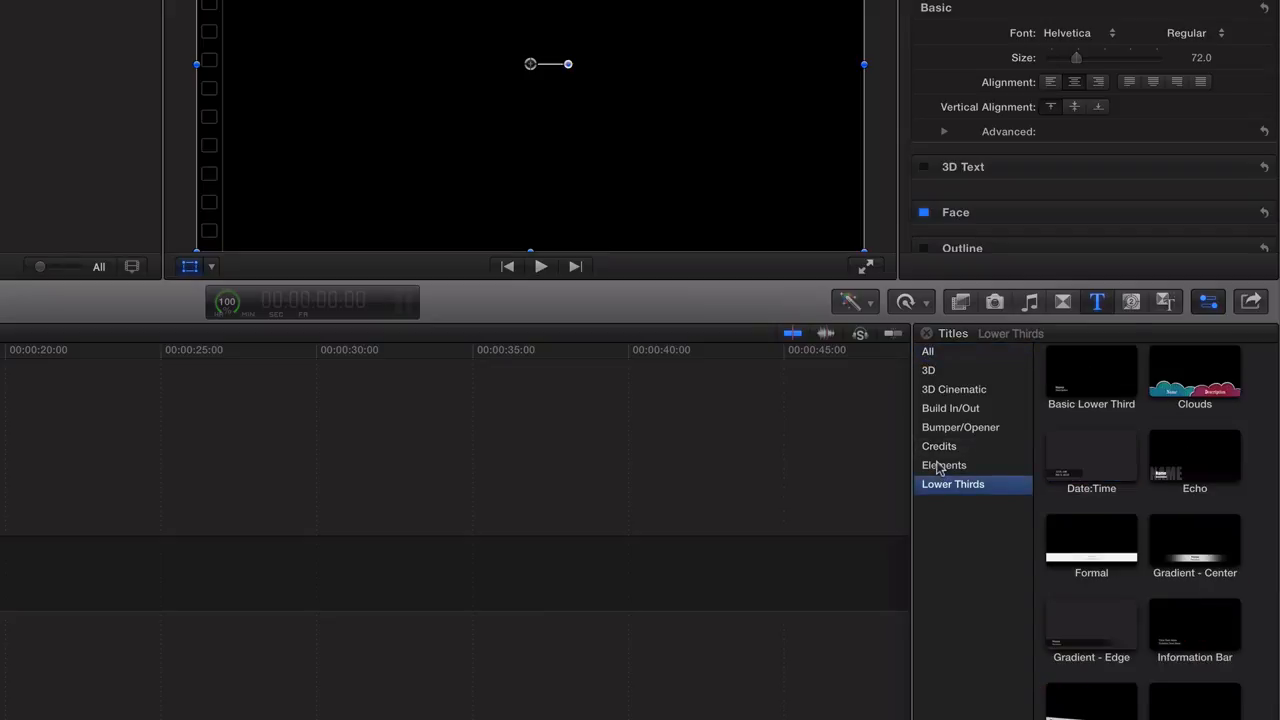
pyautogui.click(942, 466)
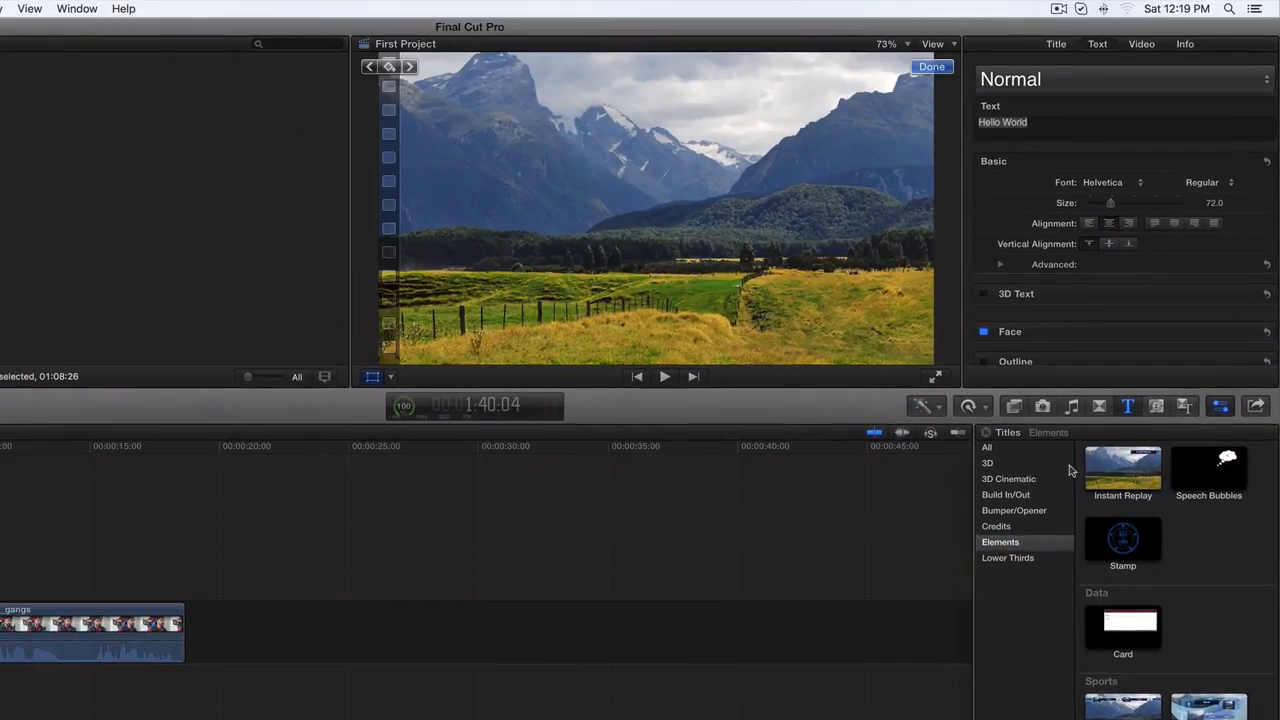
# - Preview the Boogie Lights title in Build In/Out and the Stats title in Elements
pyautogui.click(1020, 496)
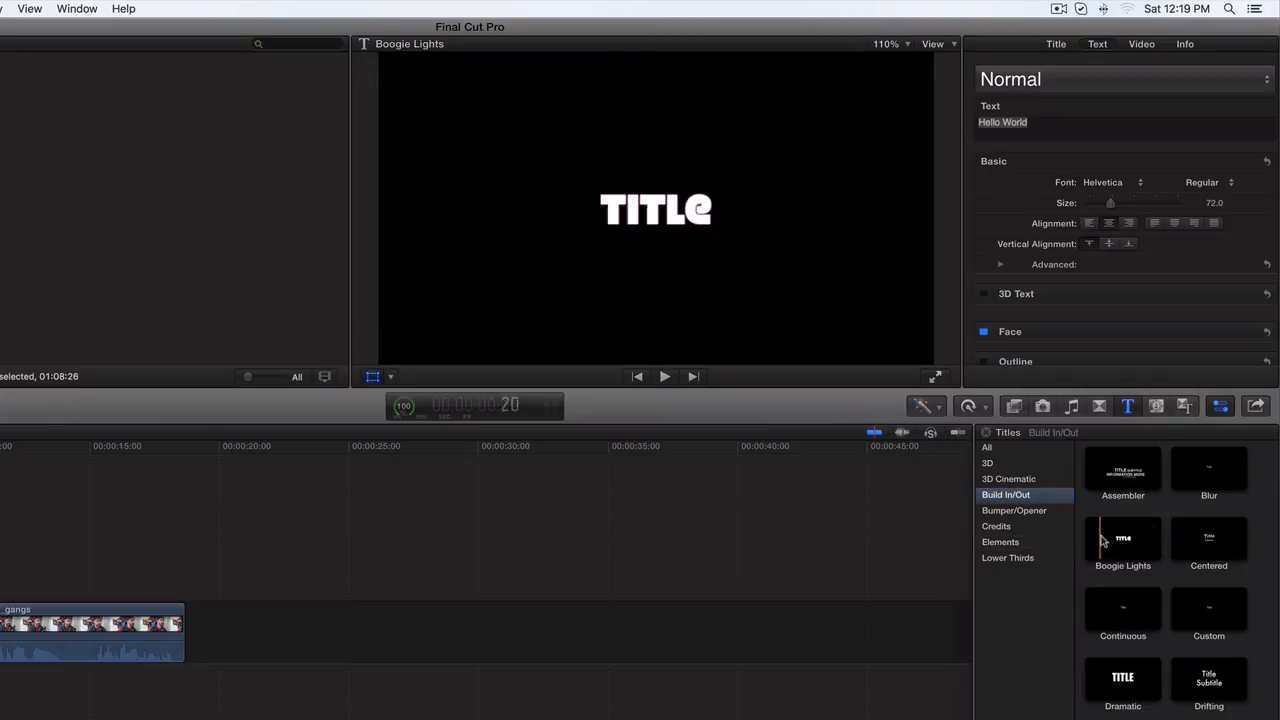
pyautogui.click(988, 541)
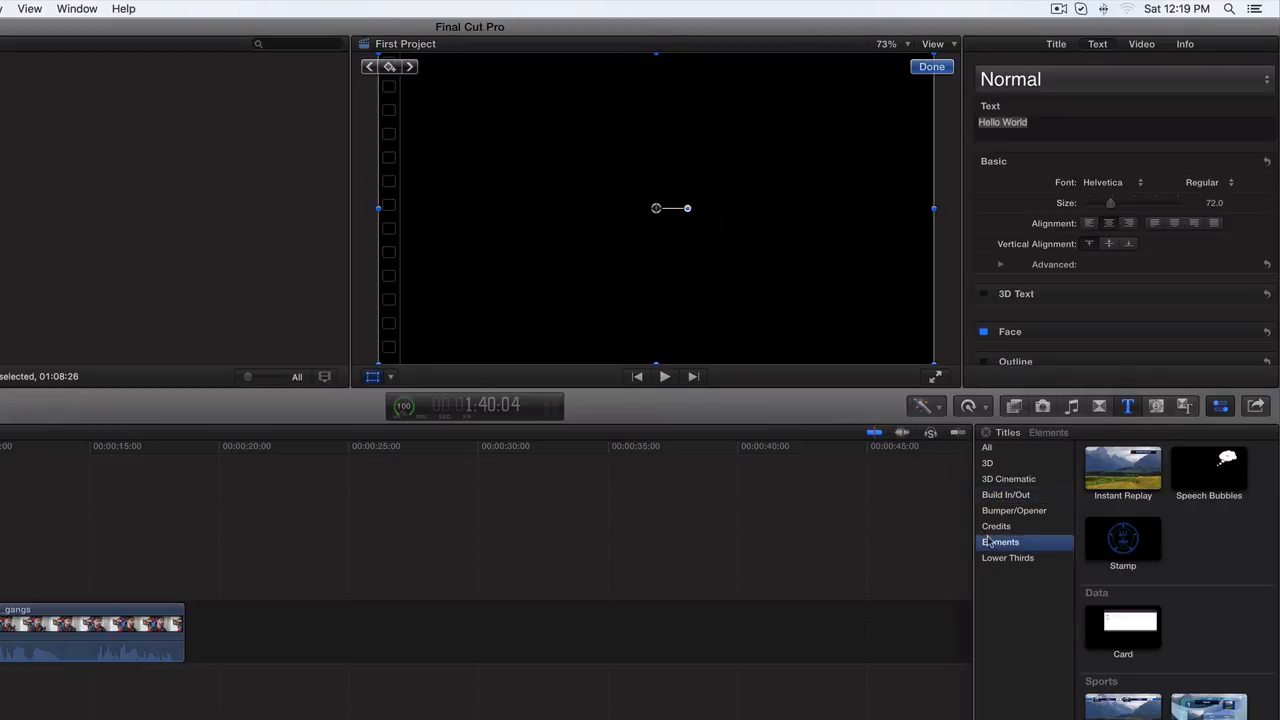
pyautogui.click(1190, 708)
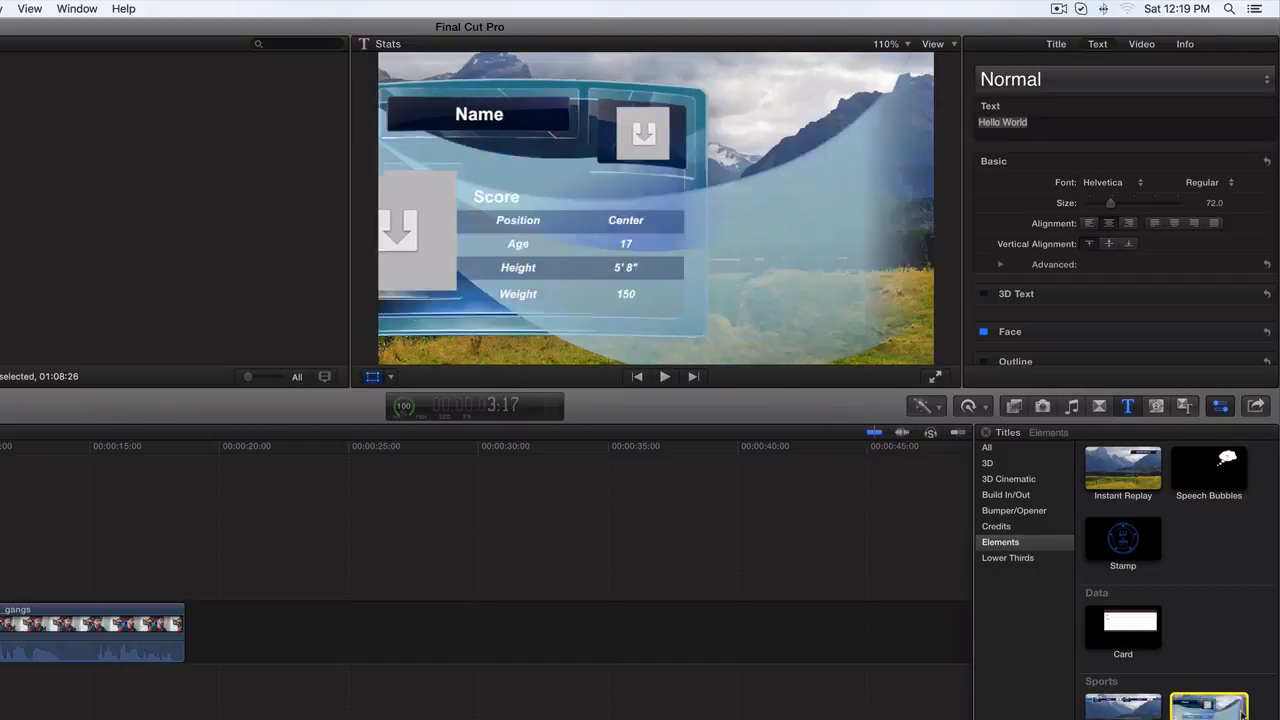
pyautogui.click(739, 529)
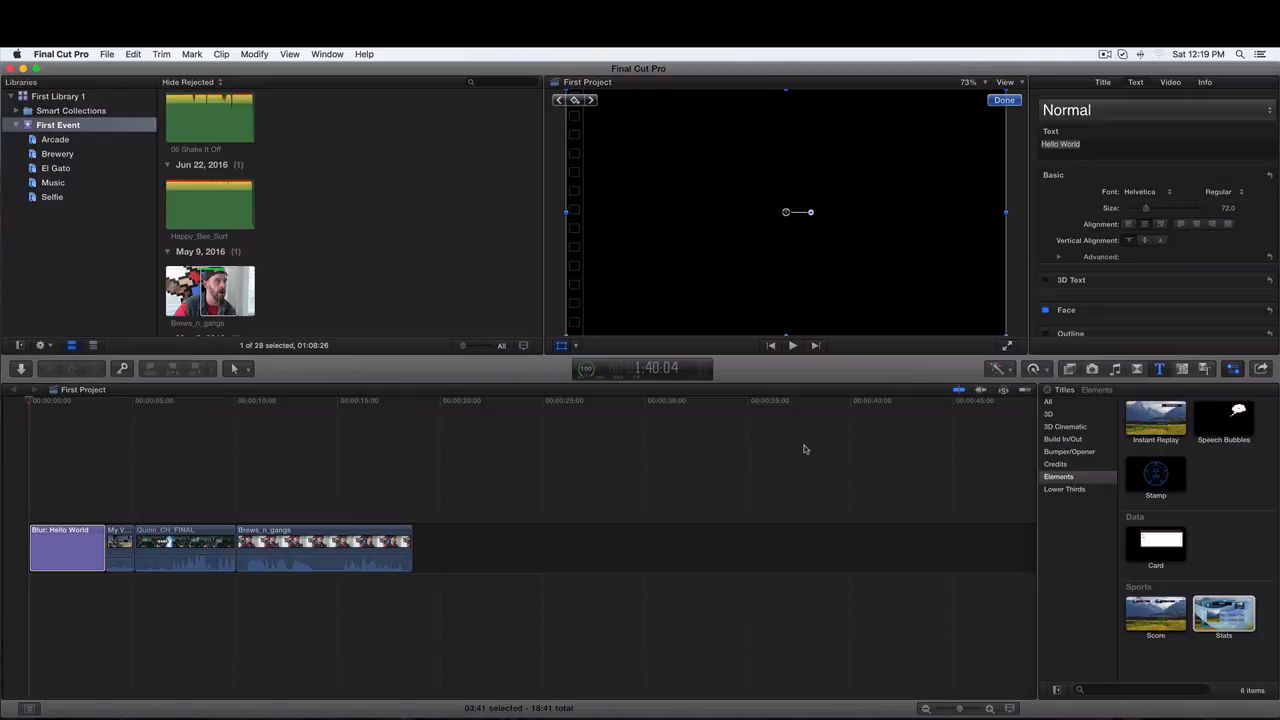
# - Play back the opening title at the start of the timeline and return the playhead near it
pyautogui.click(27, 402)
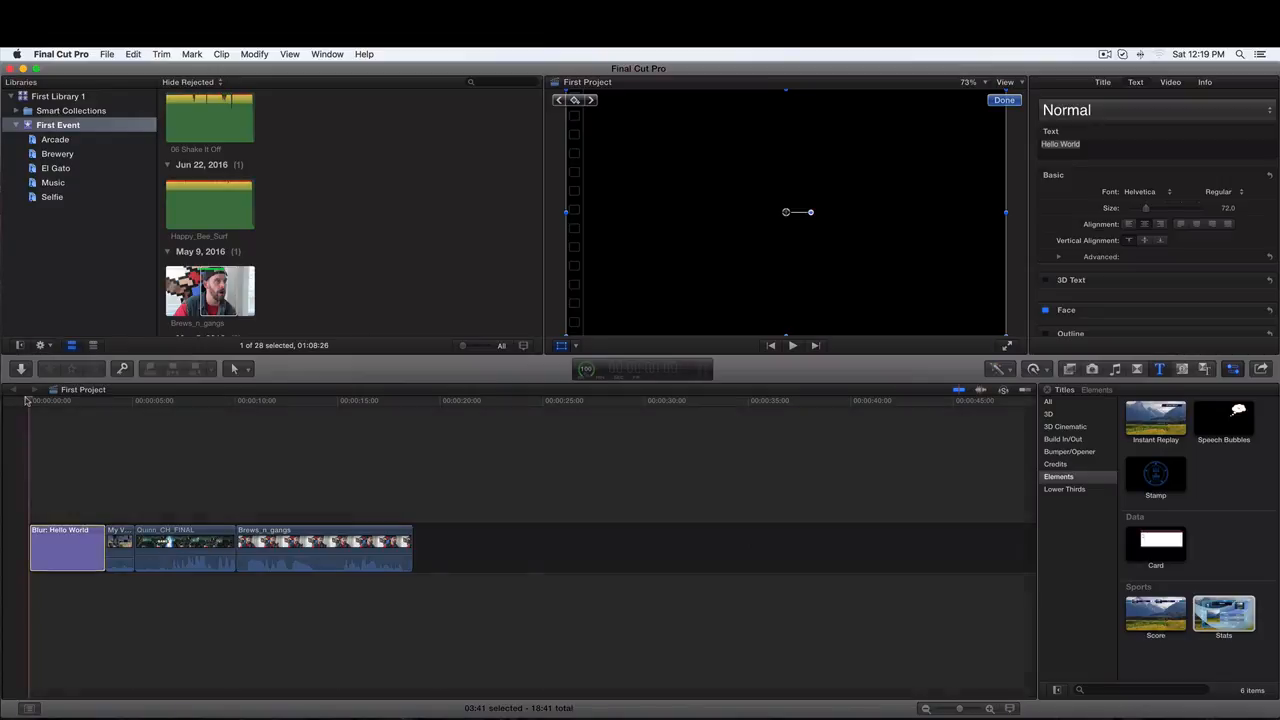
pyautogui.click(792, 344)
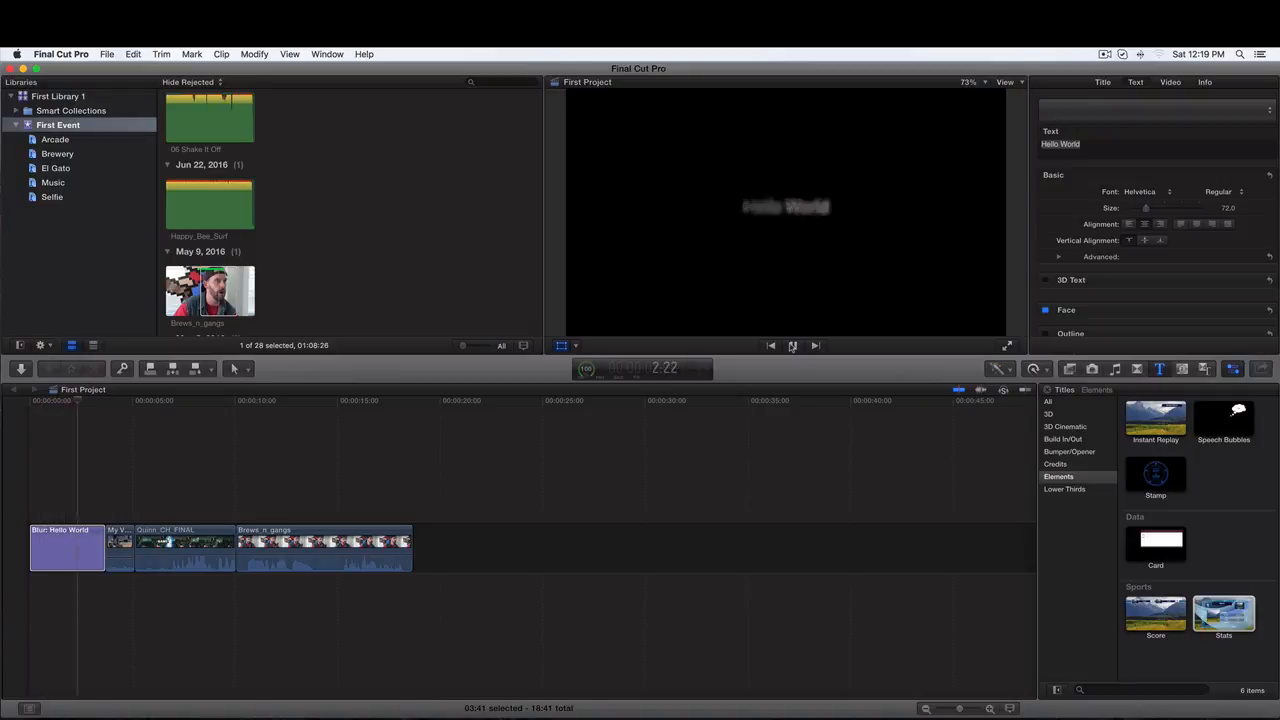
pyautogui.click(792, 346)
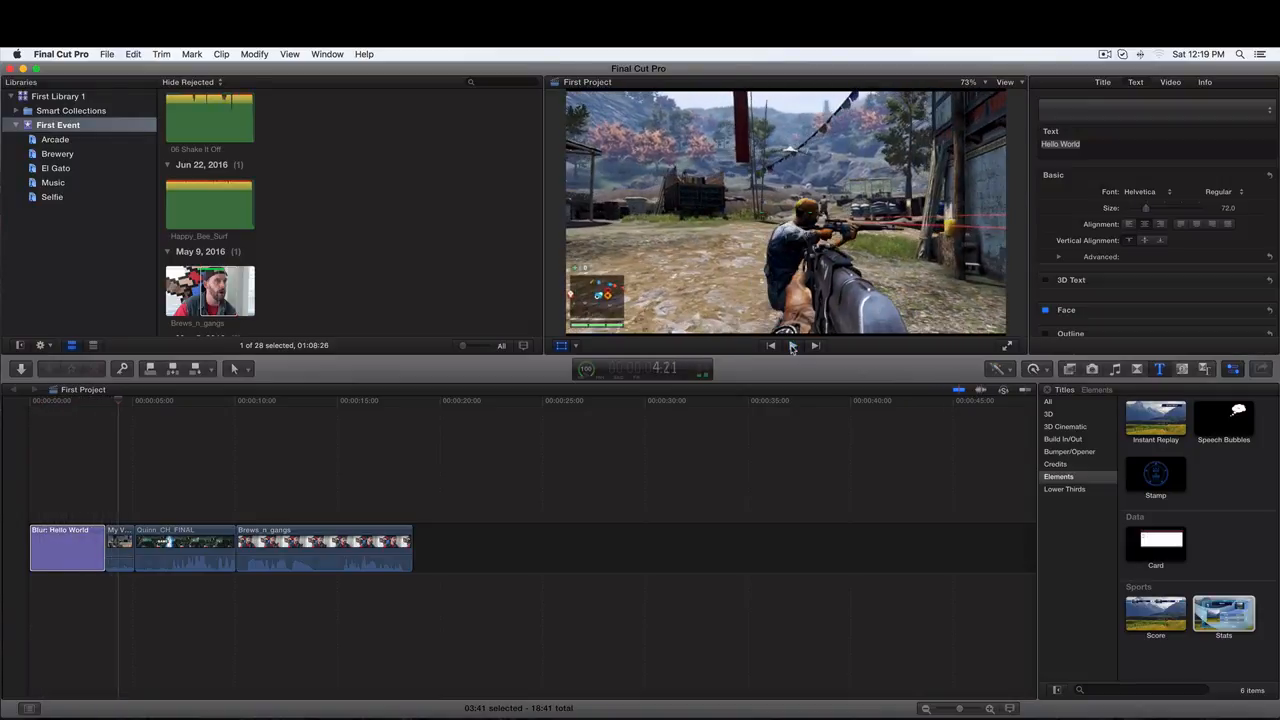
pyautogui.moveTo(119, 401); pyautogui.dragTo(57, 402)
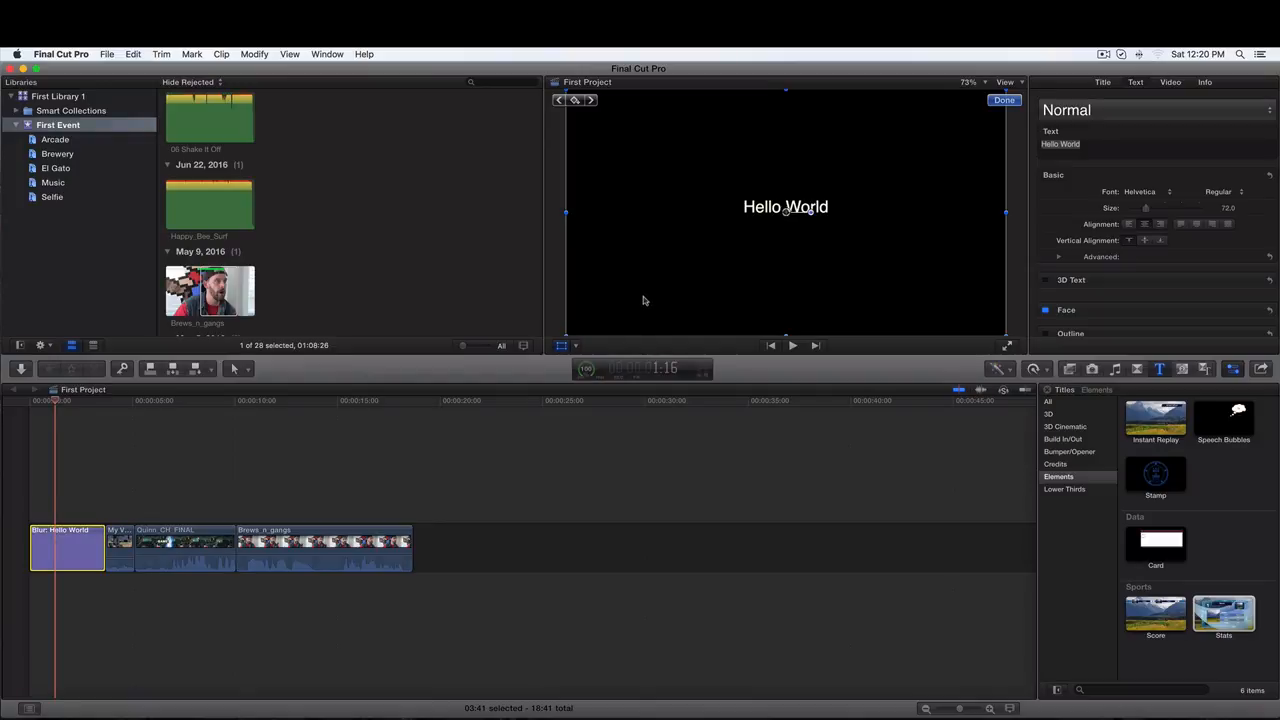
# - Delete the Blur: Hello World title clip from the beginning of the timeline
pyautogui.click(1055, 465)
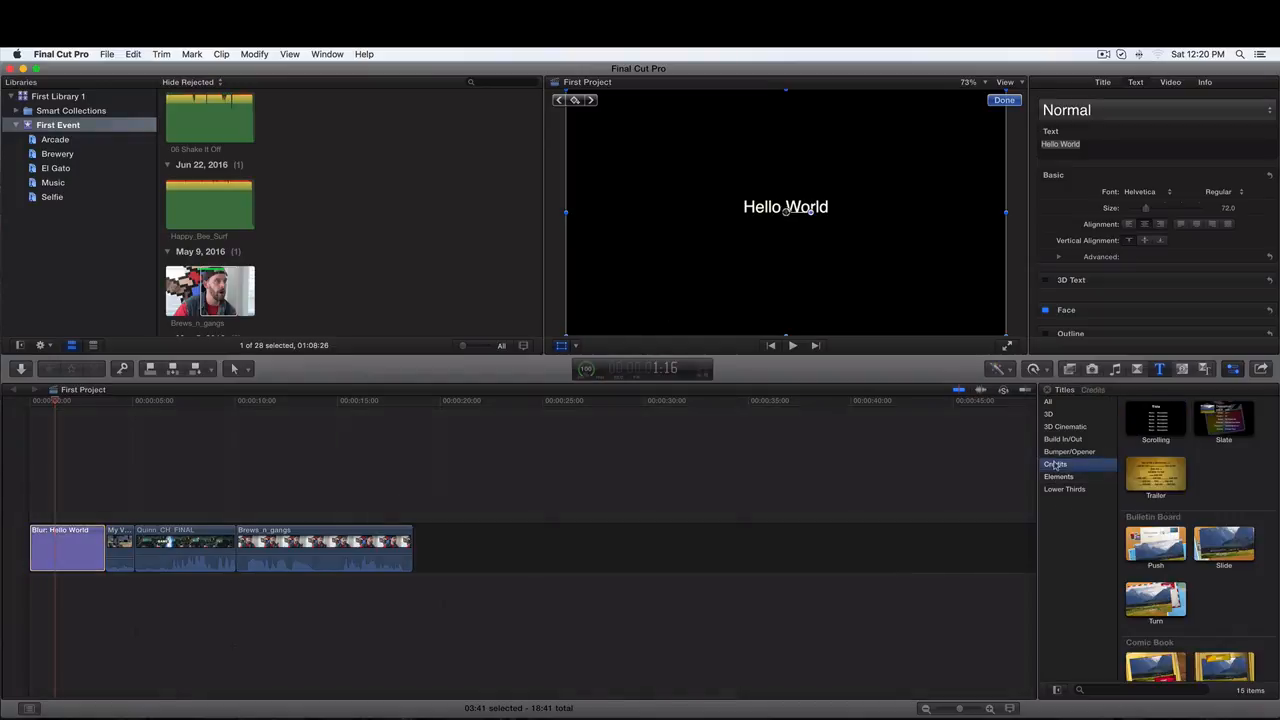
pyautogui.click(1143, 424)
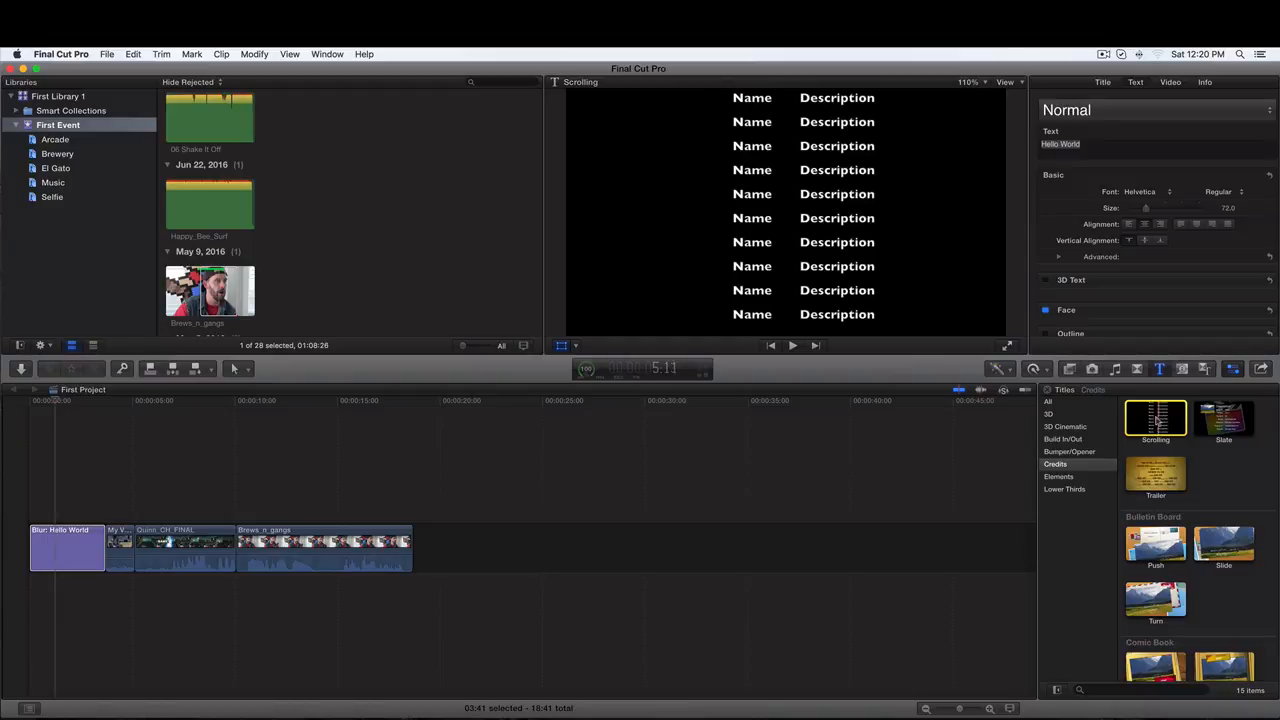
pyautogui.click(72, 545)
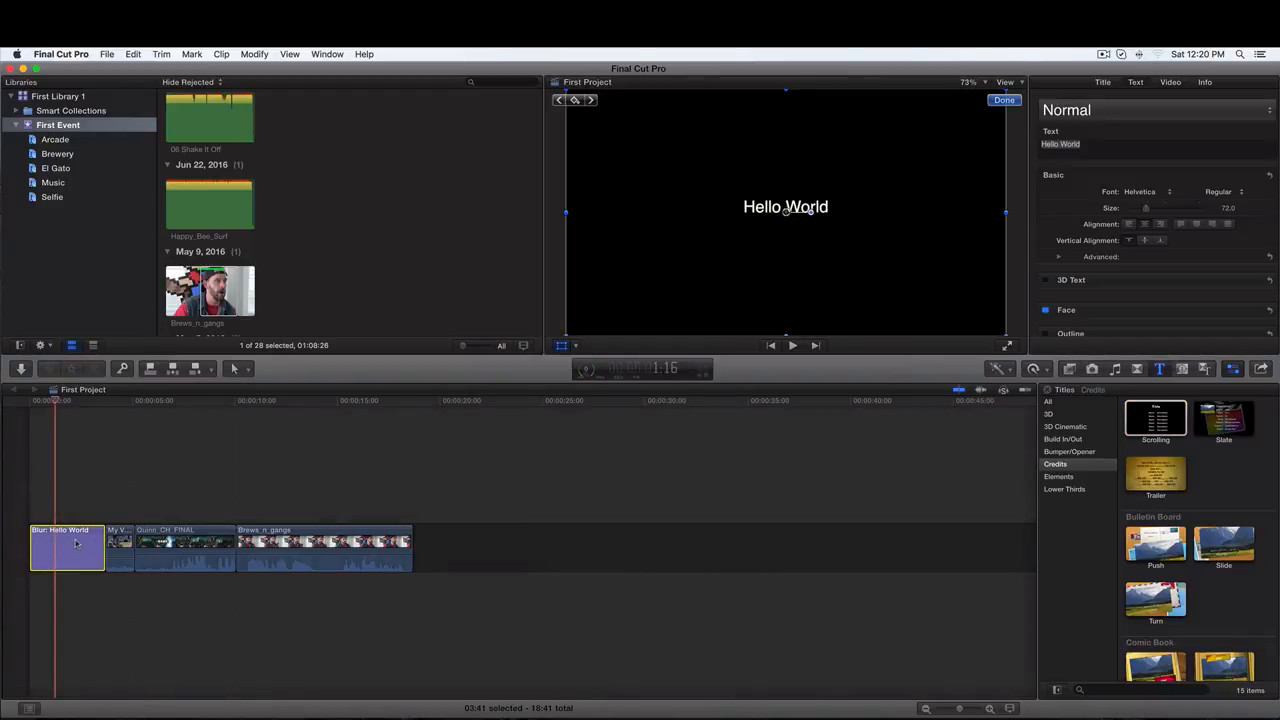
pyautogui.press('Delete')
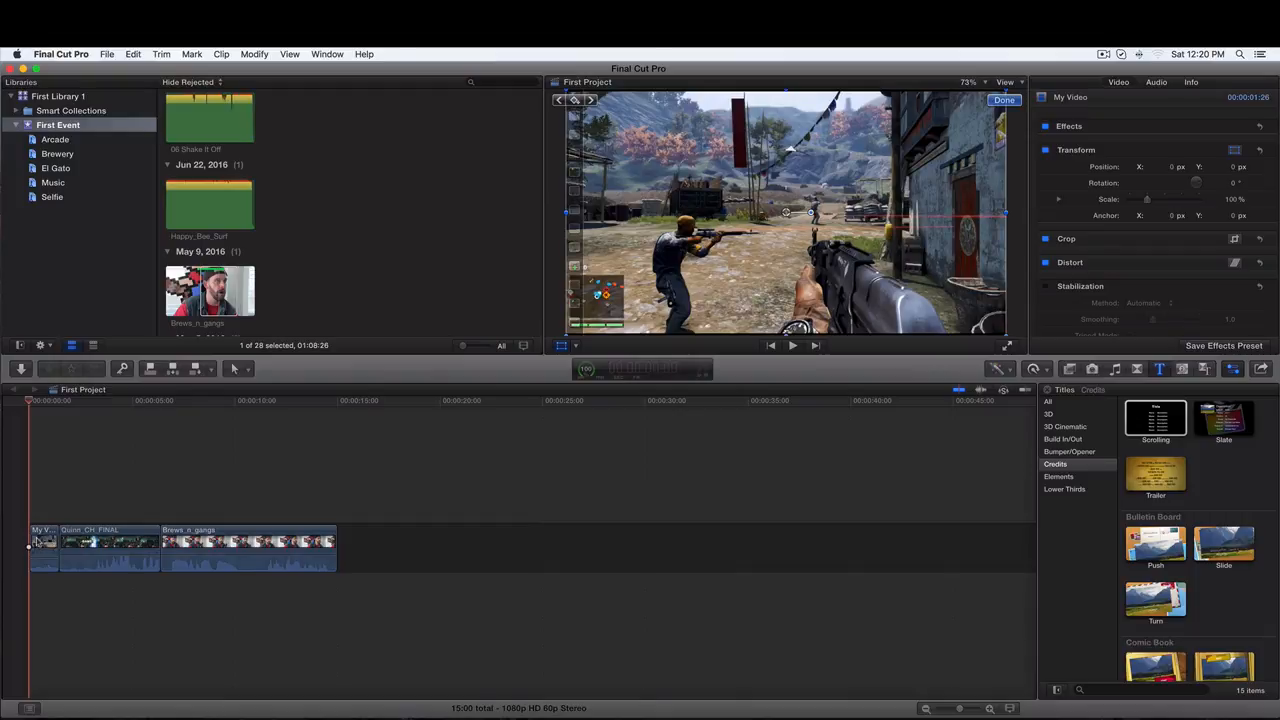
# - Add the Basic Title from the All titles category to the beginning of the timeline
pyautogui.click(1048, 402)
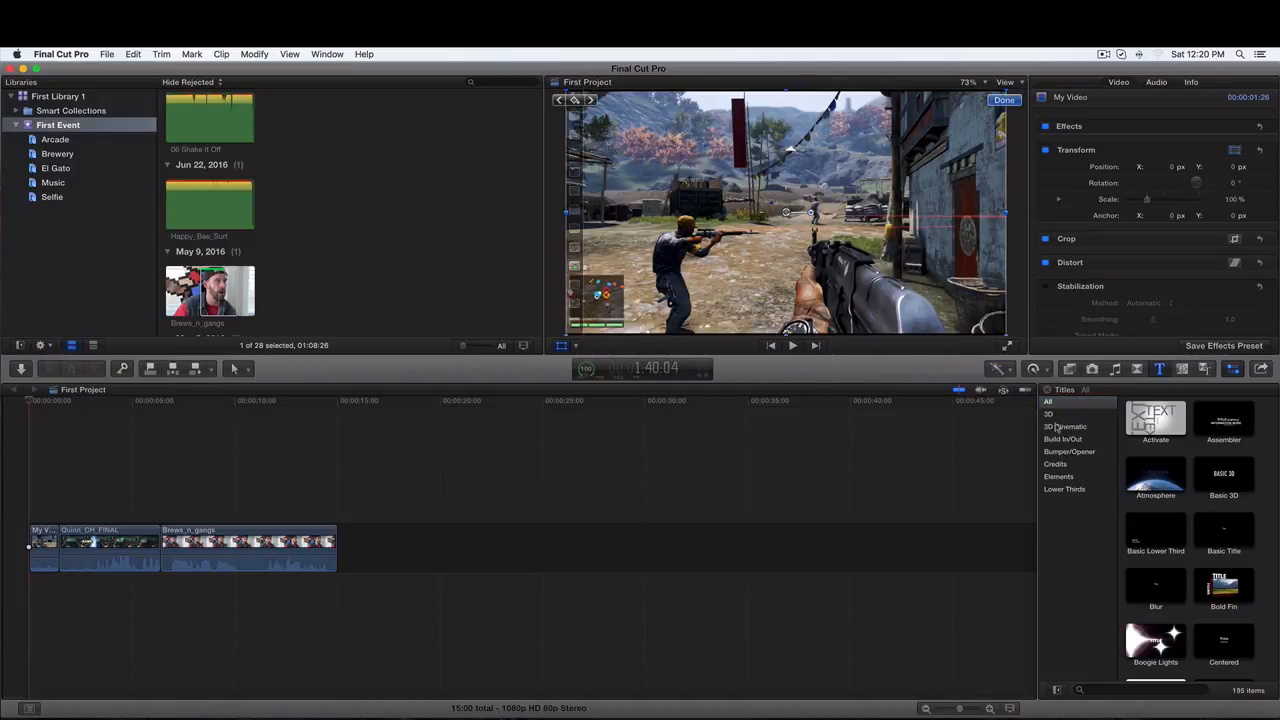
pyautogui.click(1206, 525)
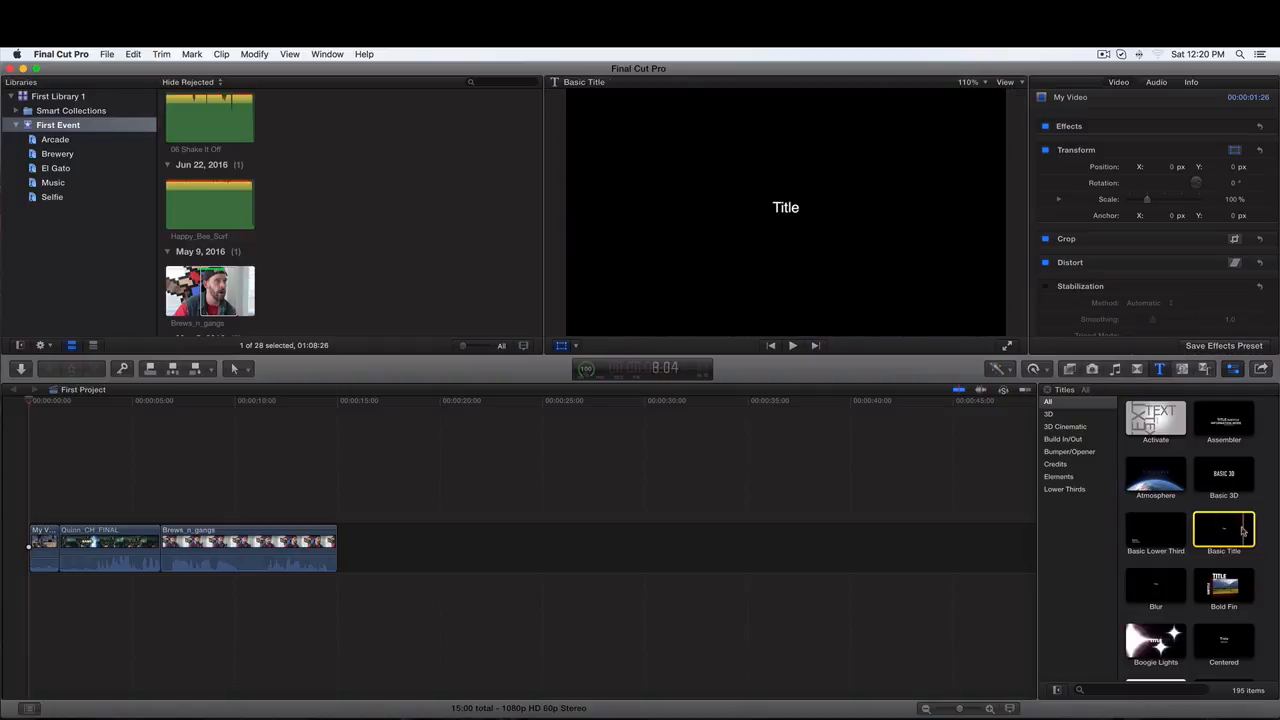
pyautogui.moveTo(1228, 530); pyautogui.dragTo(32, 543)
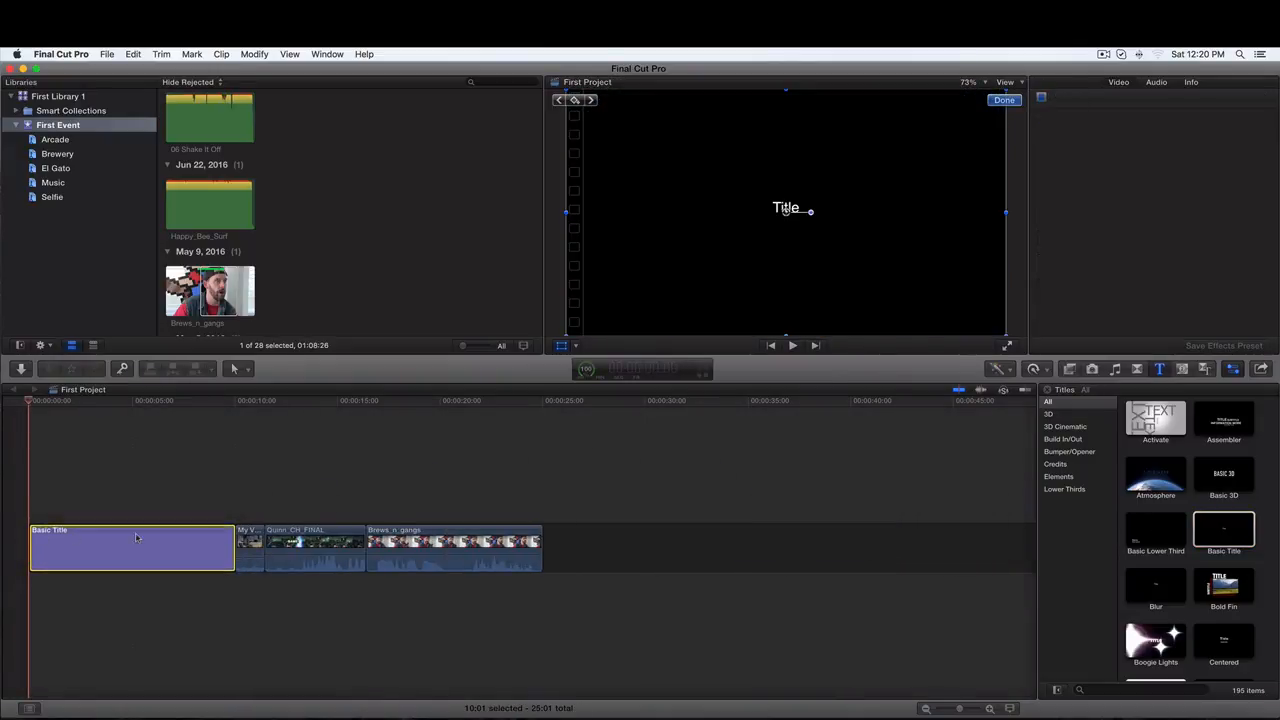
# - Trim the end of the Basic Title clip to shorten it to about 5 seconds
pyautogui.click(137, 538)
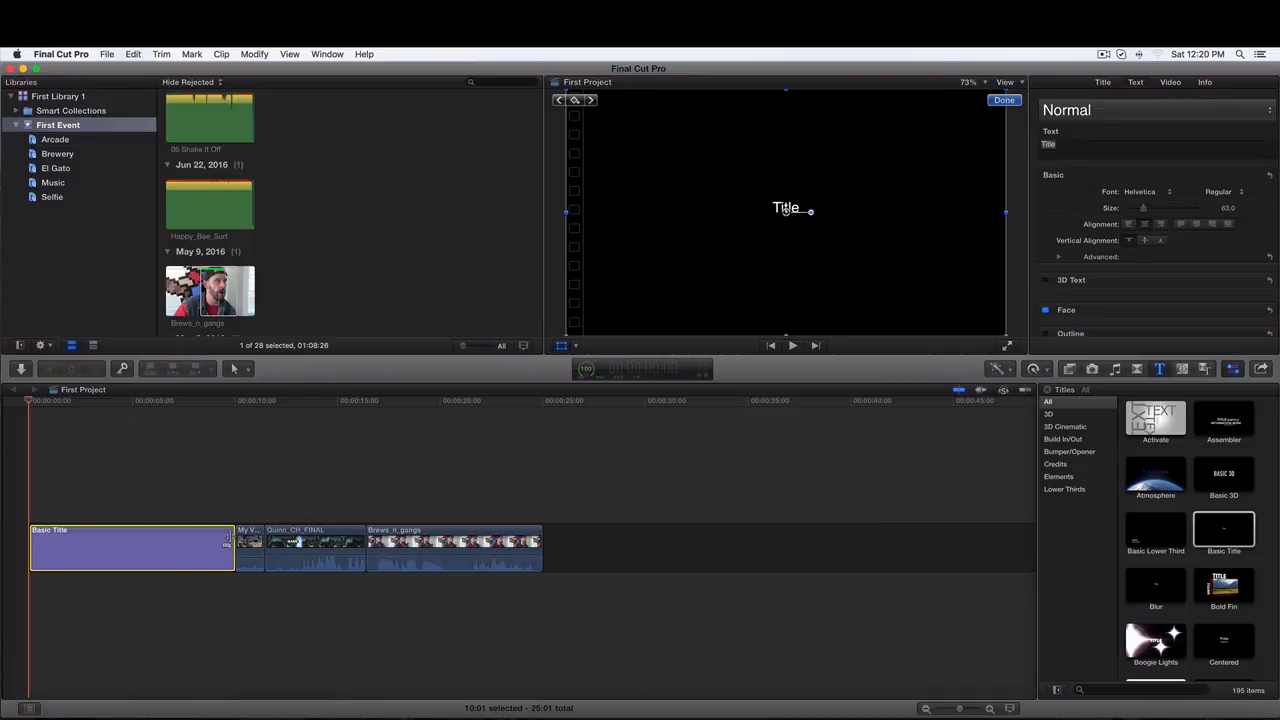
pyautogui.moveTo(228, 540); pyautogui.dragTo(145, 547)
pyautogui.click(81, 546)
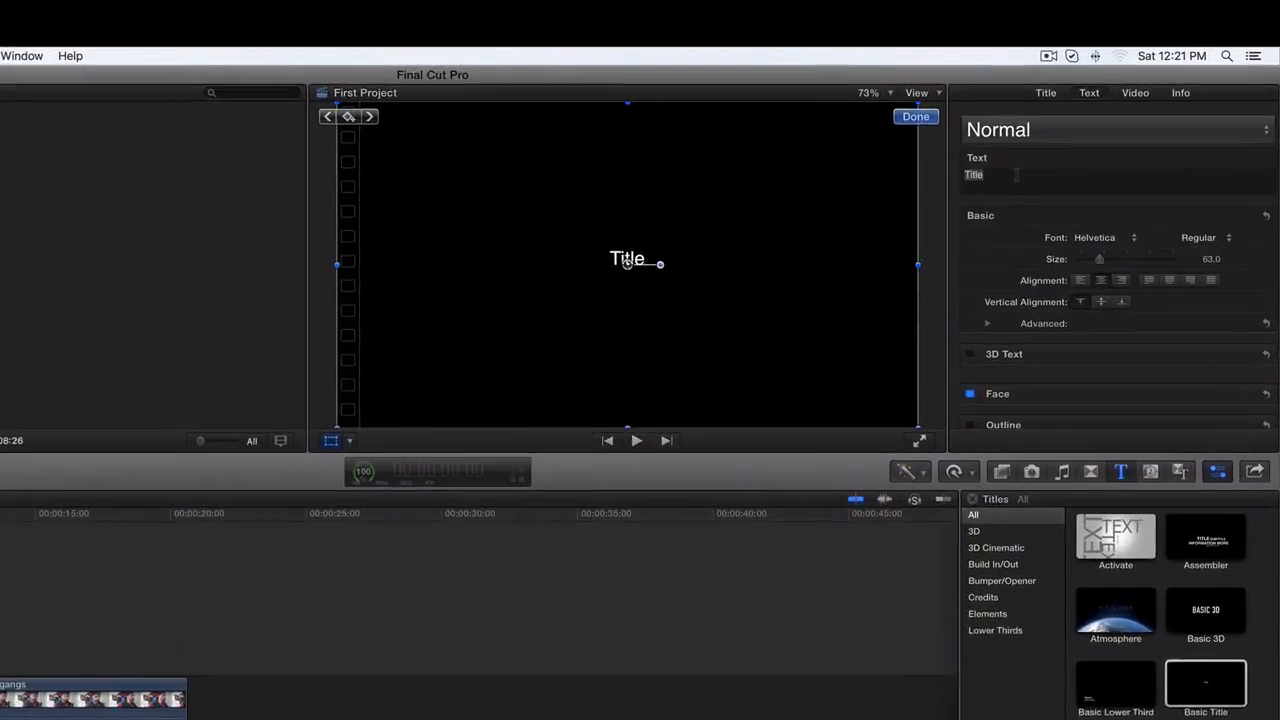
# - Replace the Basic Title's text with "Hello World"
pyautogui.click(1067, 144)
pyautogui.press('super+a')
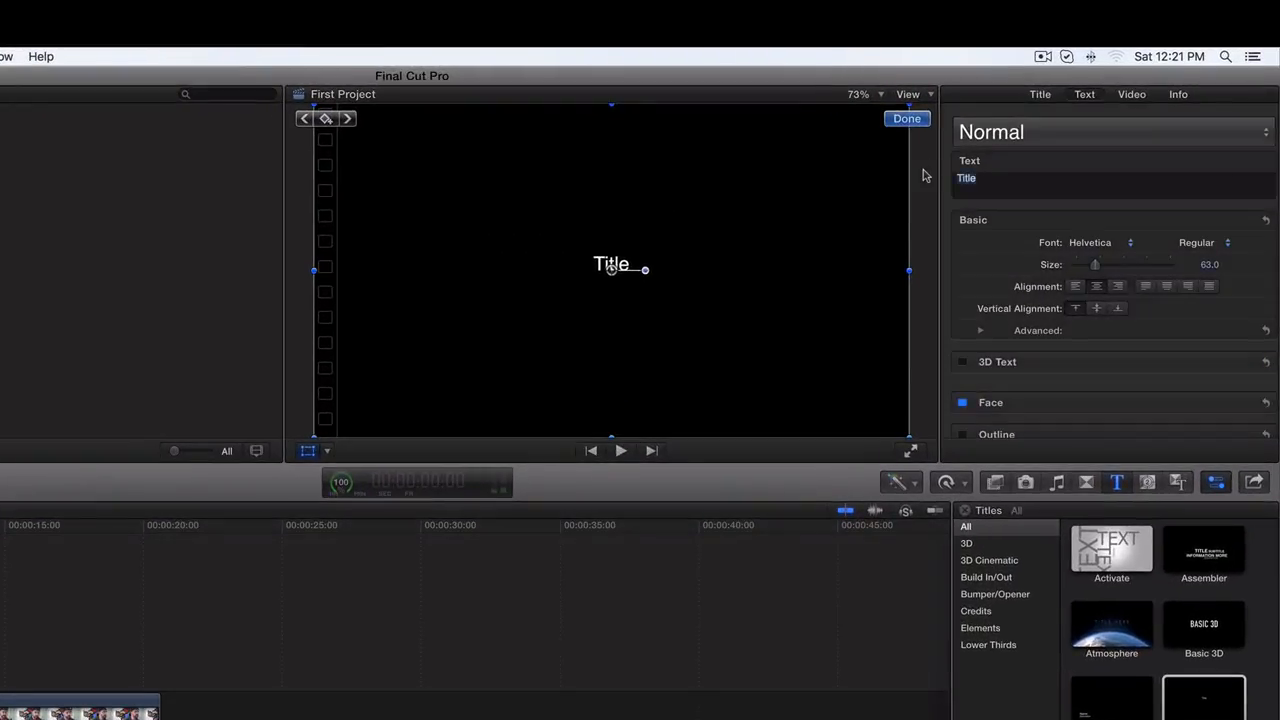
pyautogui.write('Hello')
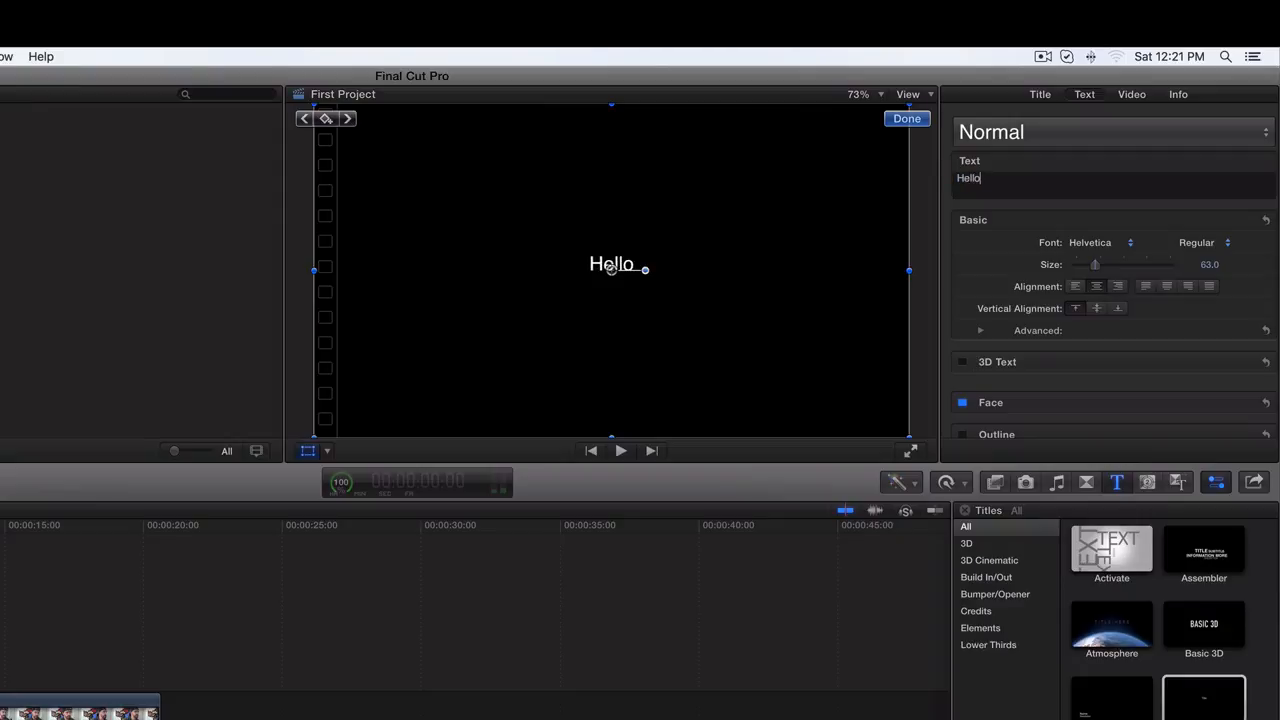
pyautogui.write(' World')
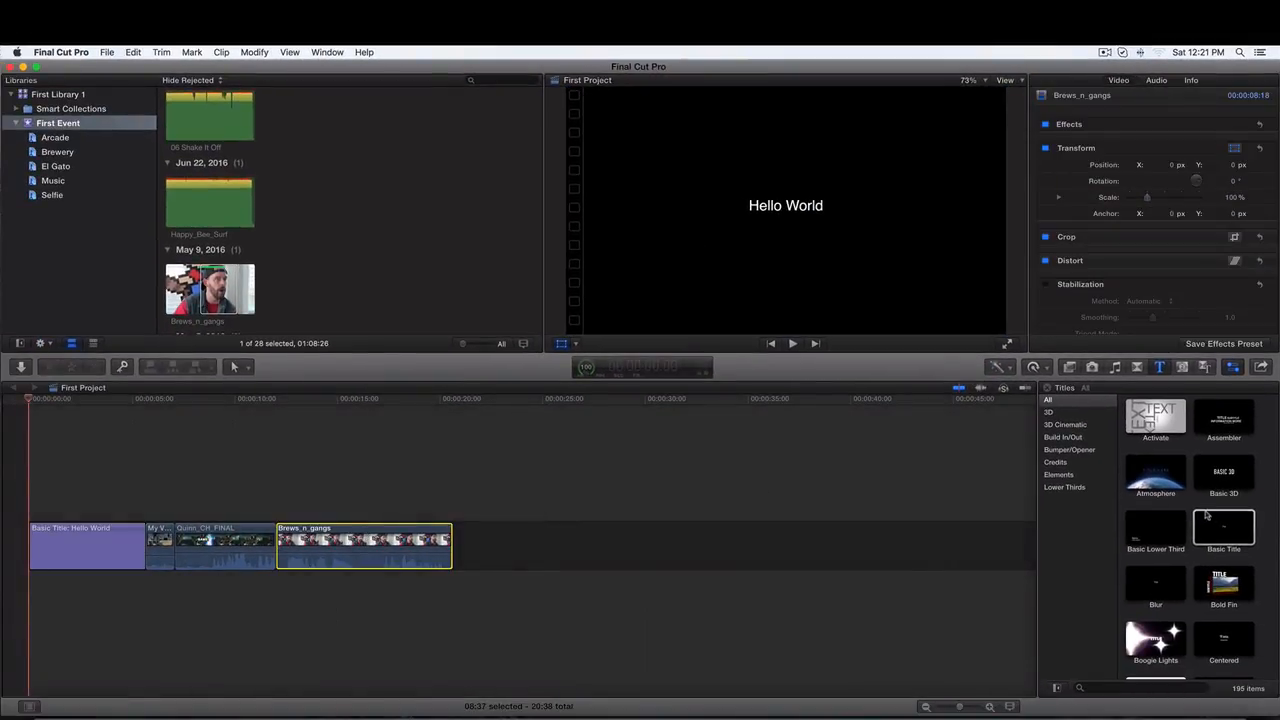
# - Browse the Lower Thirds titles, previewing one and scrolling down to the Boxes group
pyautogui.click(1054, 487)
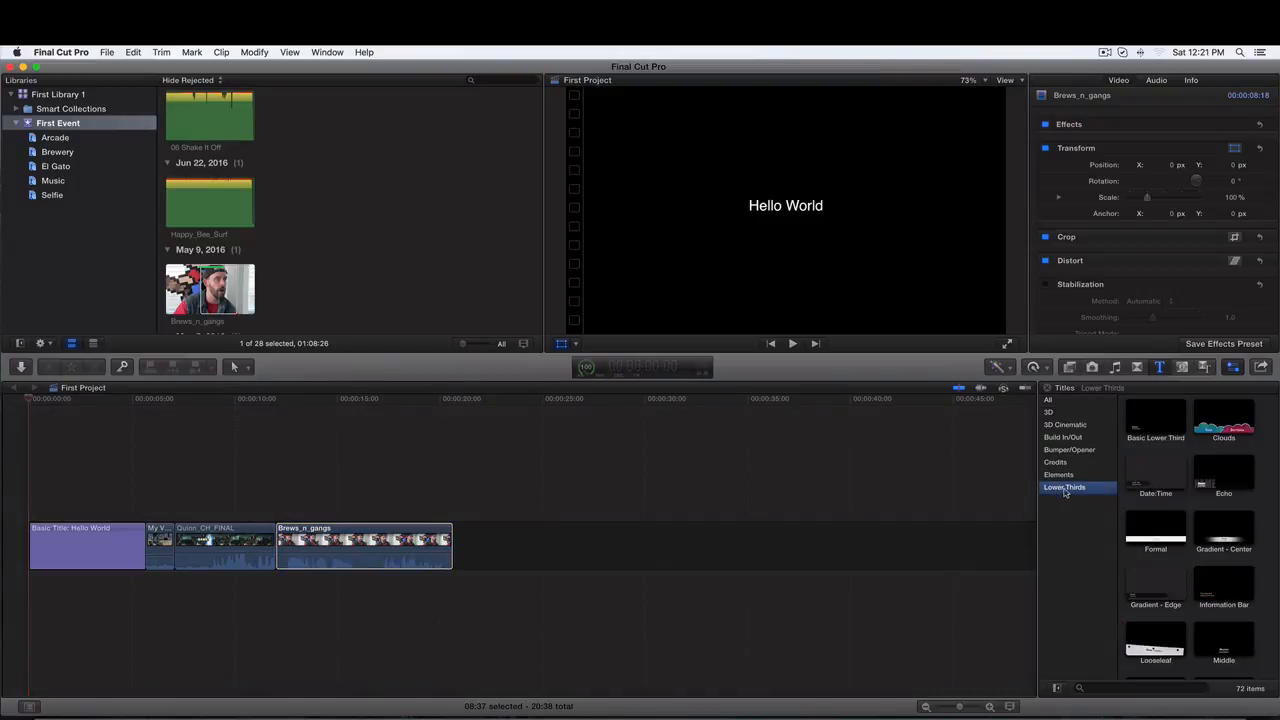
pyautogui.click(1145, 418)
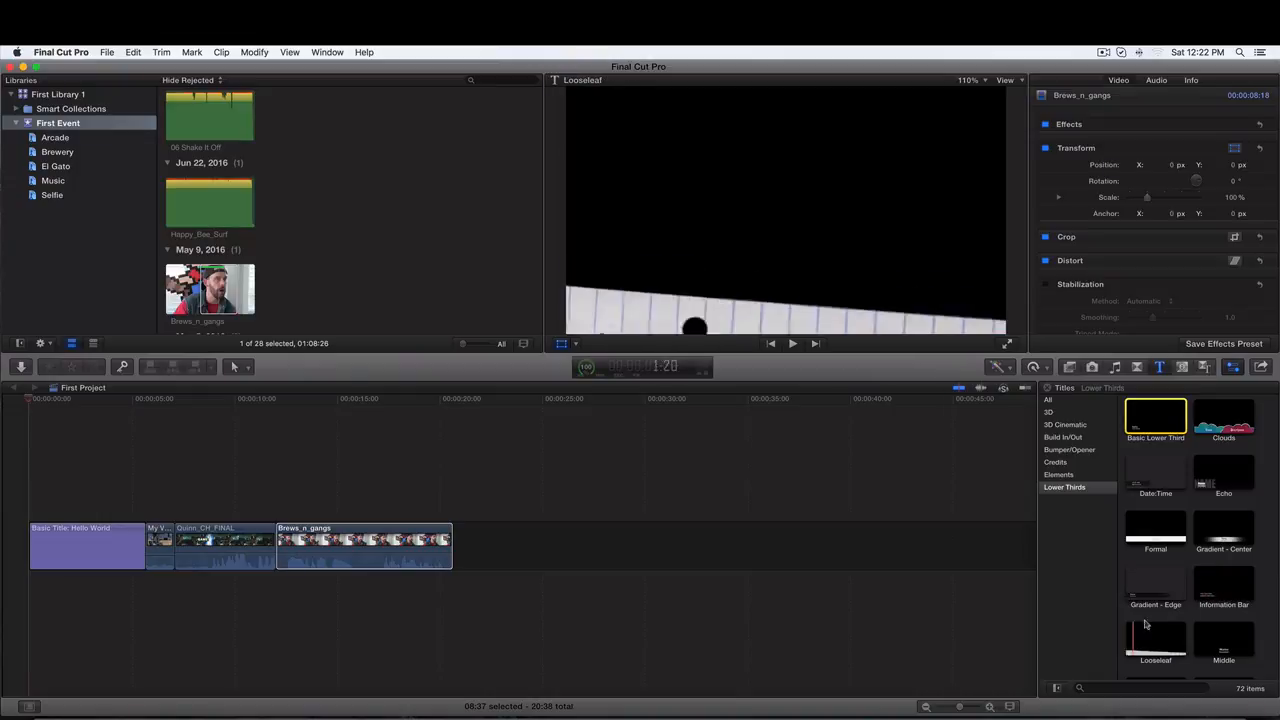
pyautogui.scroll(-5, 1165, 610)
pyautogui.scroll(-6, 1162, 601)
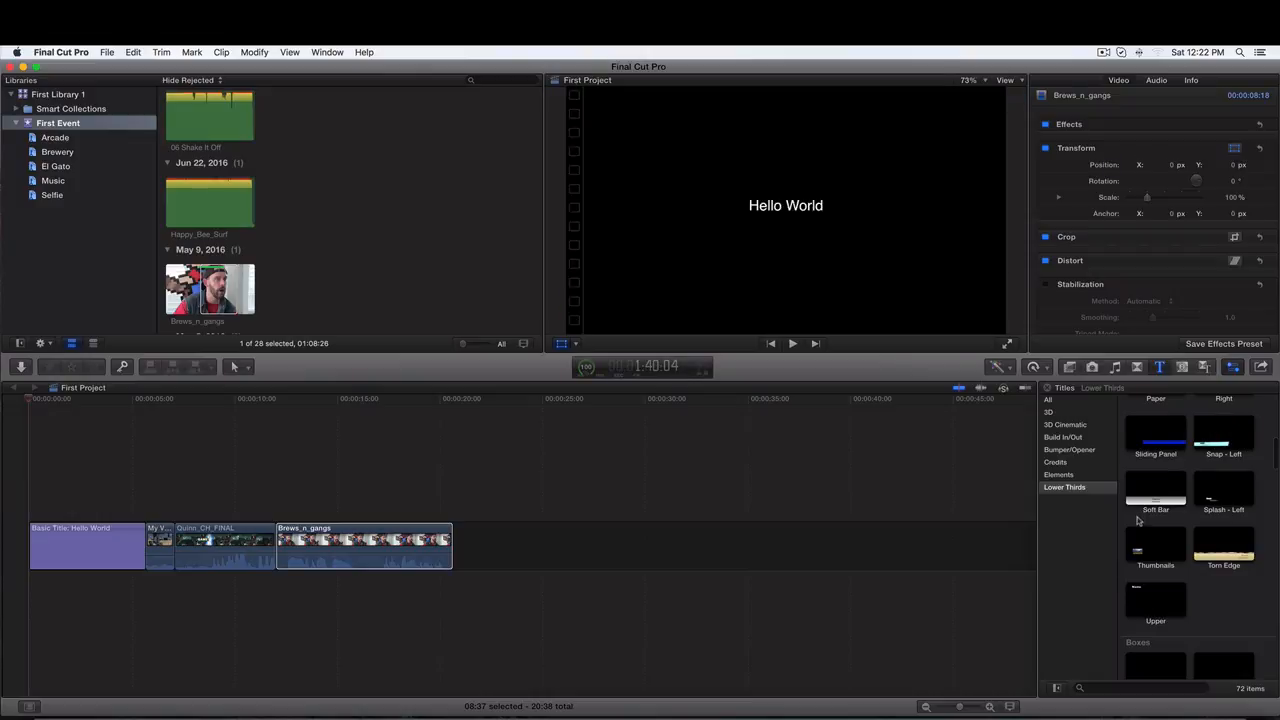
pyautogui.scroll(-4, 1160, 490)
pyautogui.scroll(-1, 1140, 526)
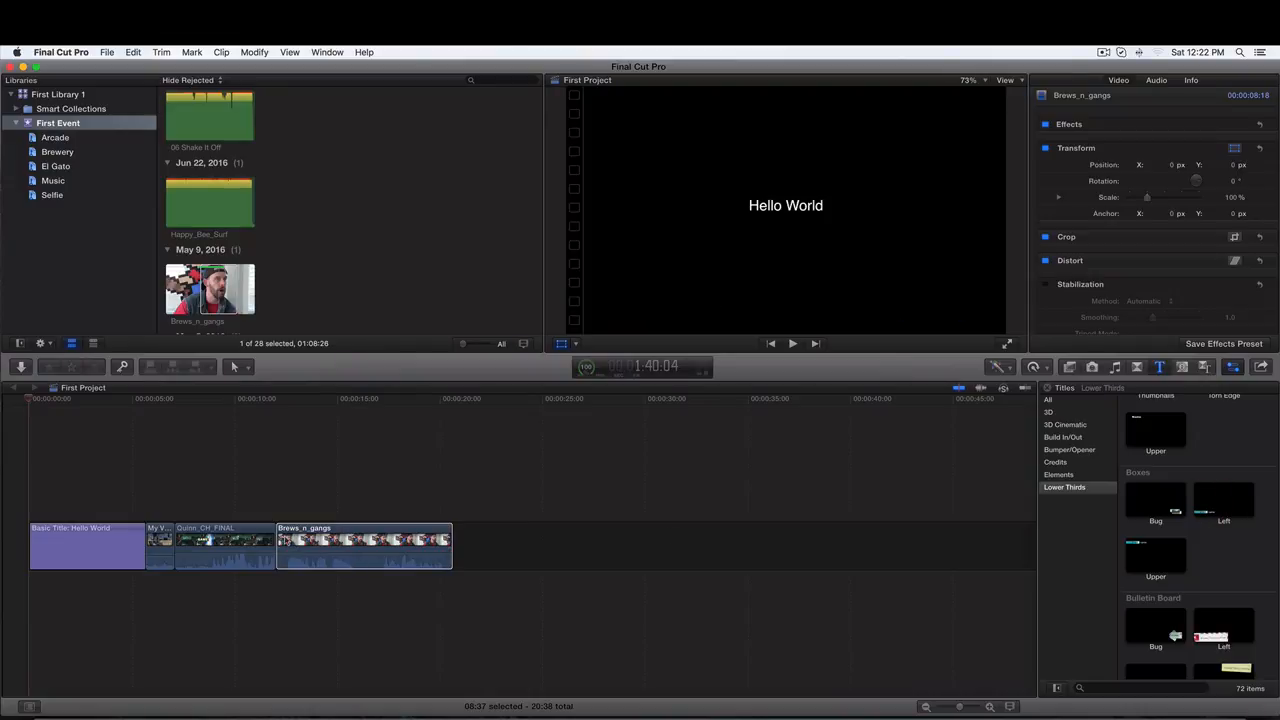
# - Split the Brews_n_gangs clip at about 12 seconds and again at about 15 seconds into the timeline
pyautogui.click(287, 541)
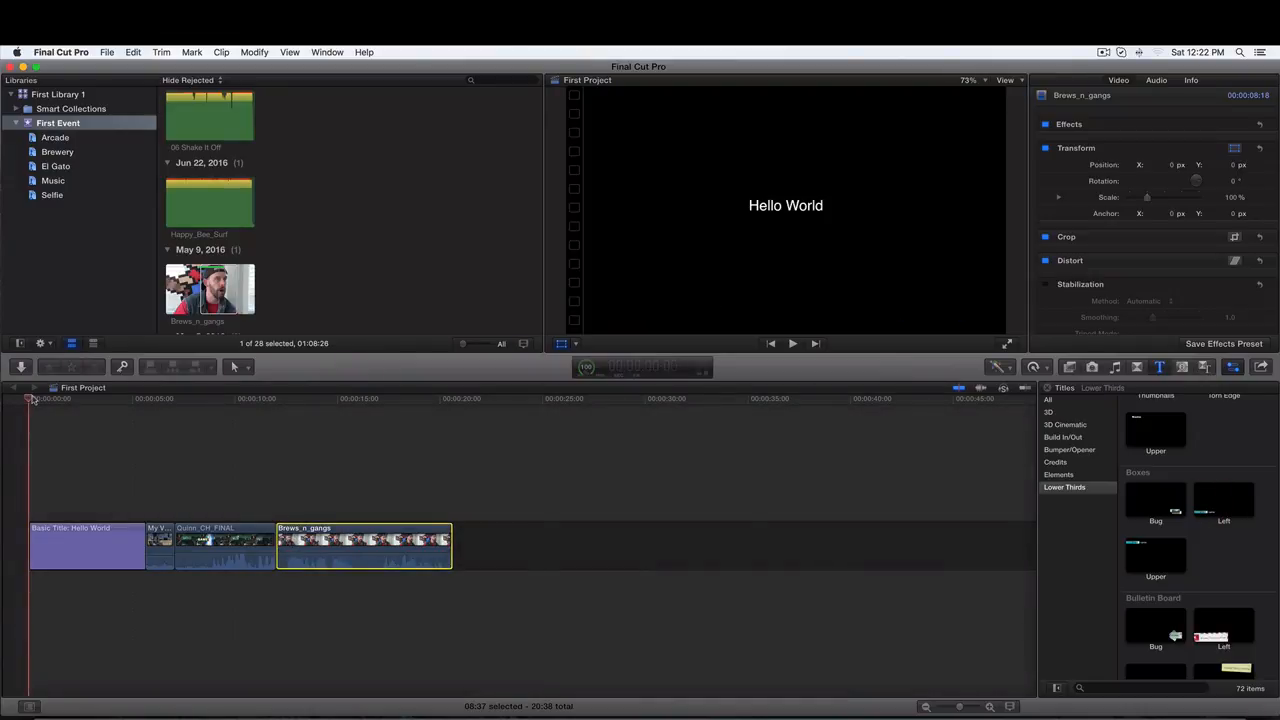
pyautogui.moveTo(32, 399); pyautogui.dragTo(288, 413)
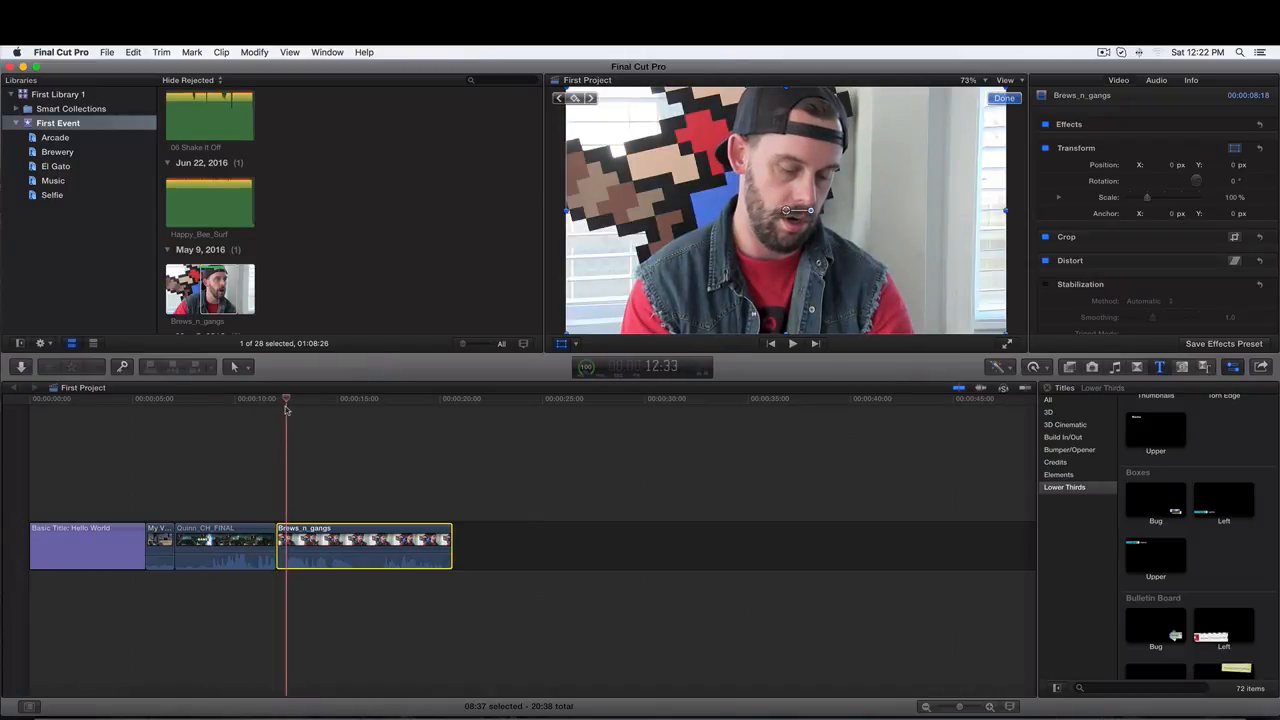
pyautogui.press('super+b')
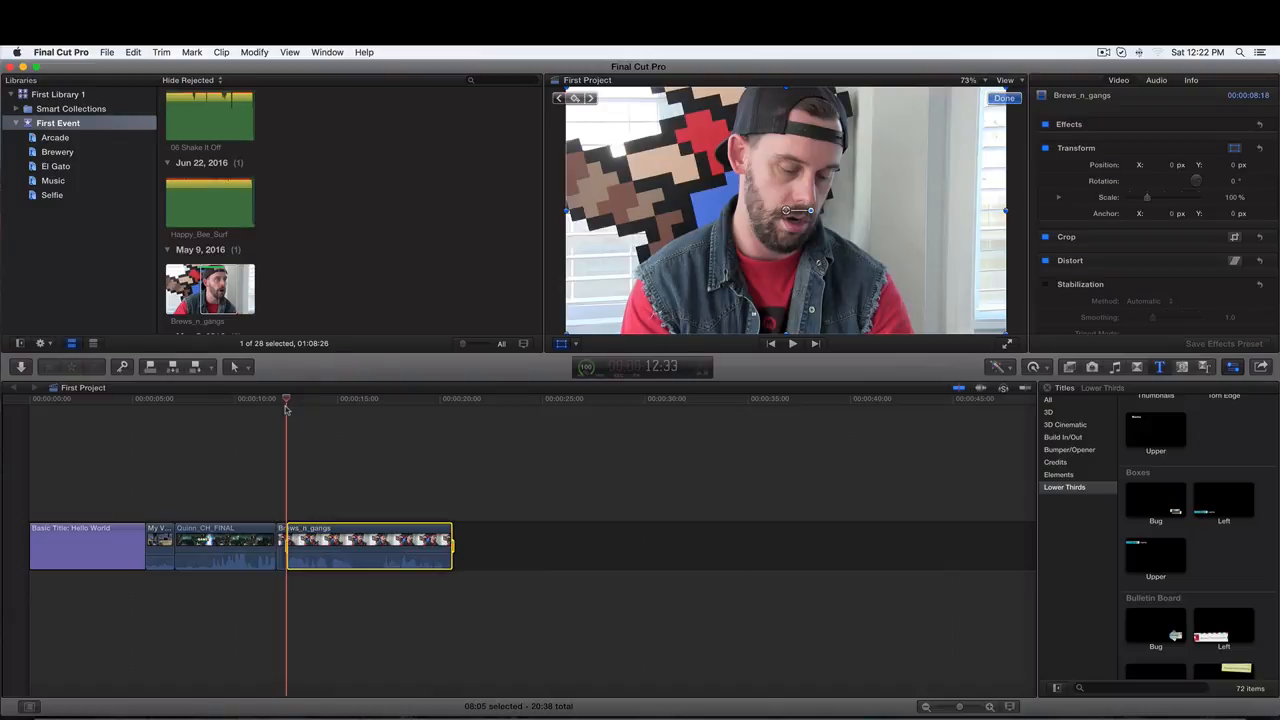
pyautogui.moveTo(286, 400); pyautogui.dragTo(352, 407)
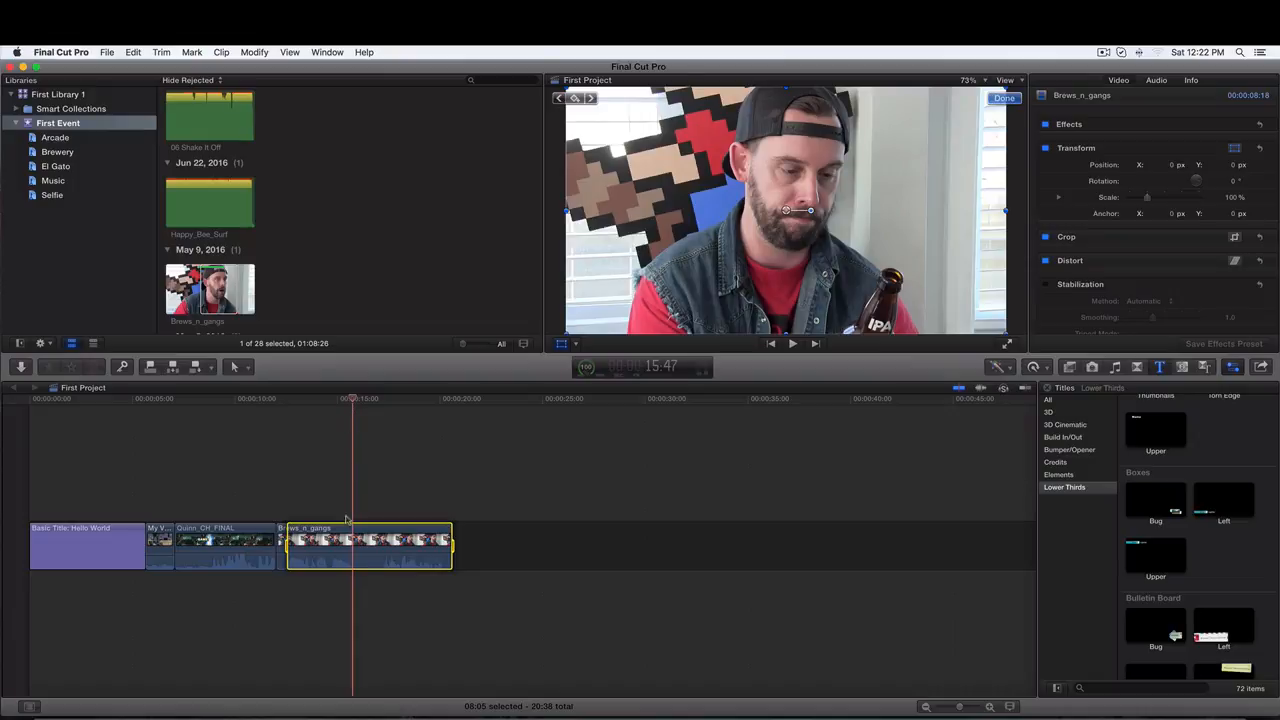
pyautogui.press('super+b')
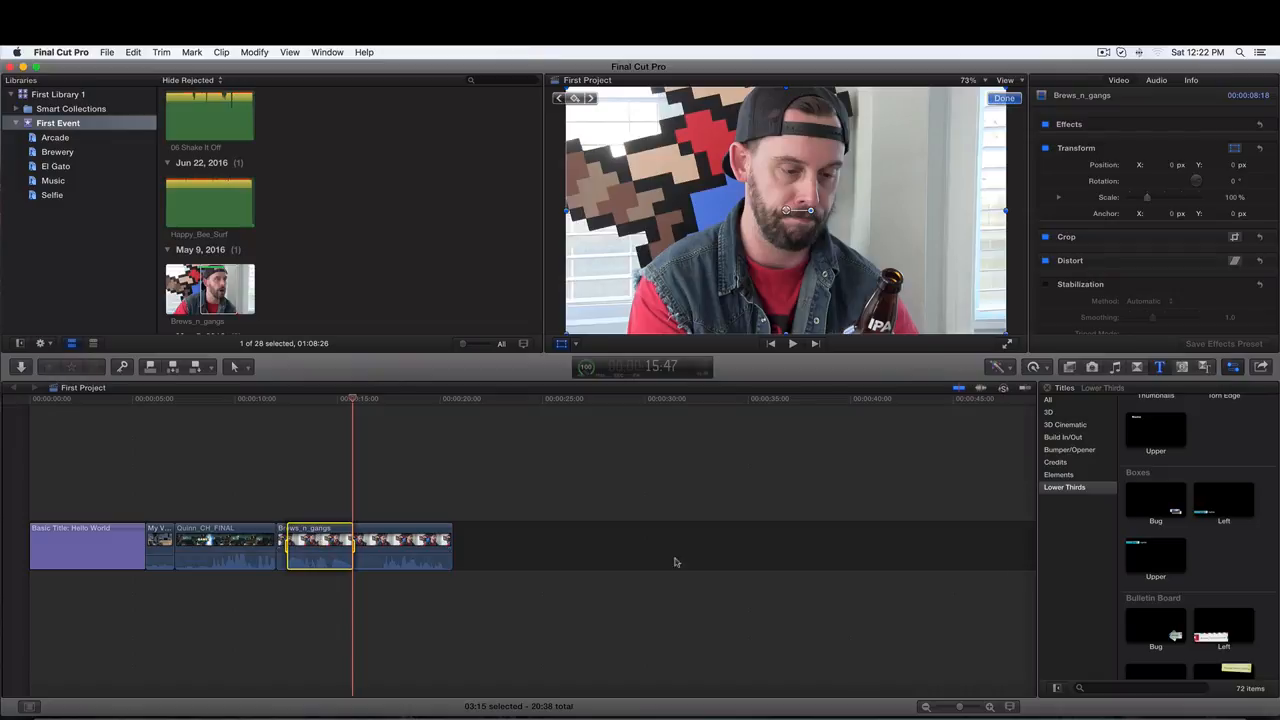
# - Connect the Boxes Left lower third above the short split segment of Brews_n_gangs
pyautogui.click(1230, 500)
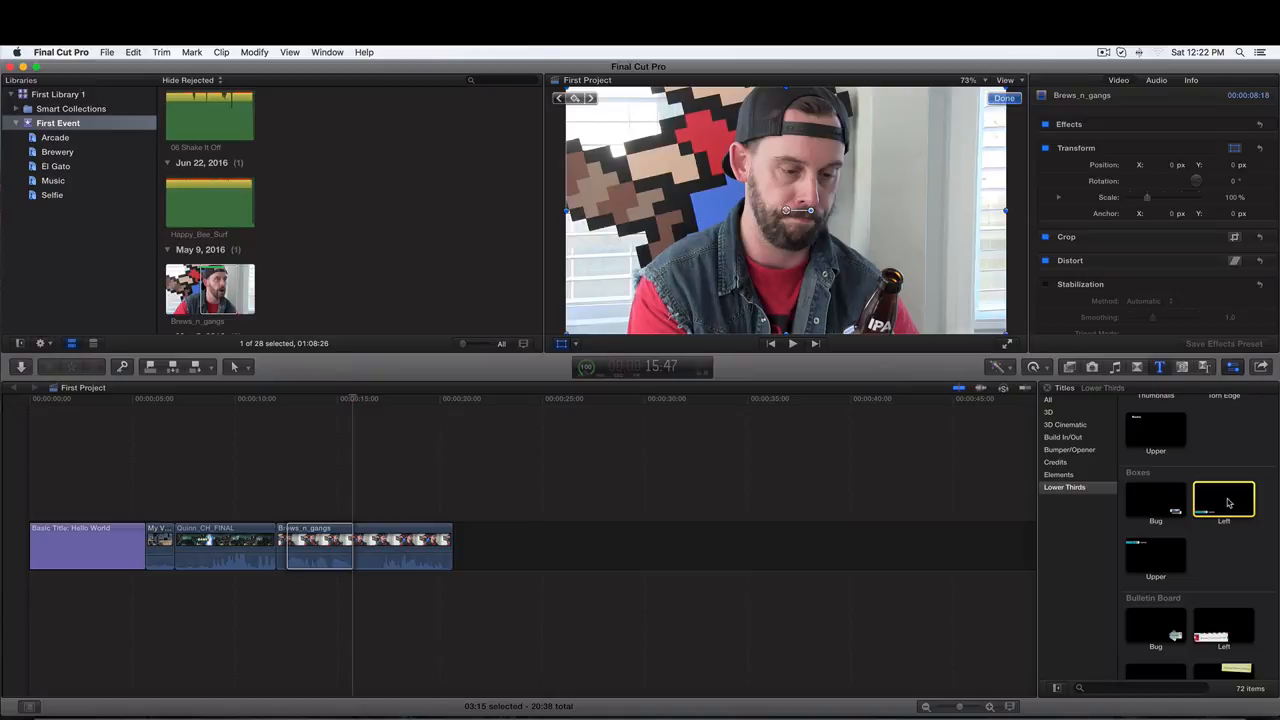
pyautogui.press('q')
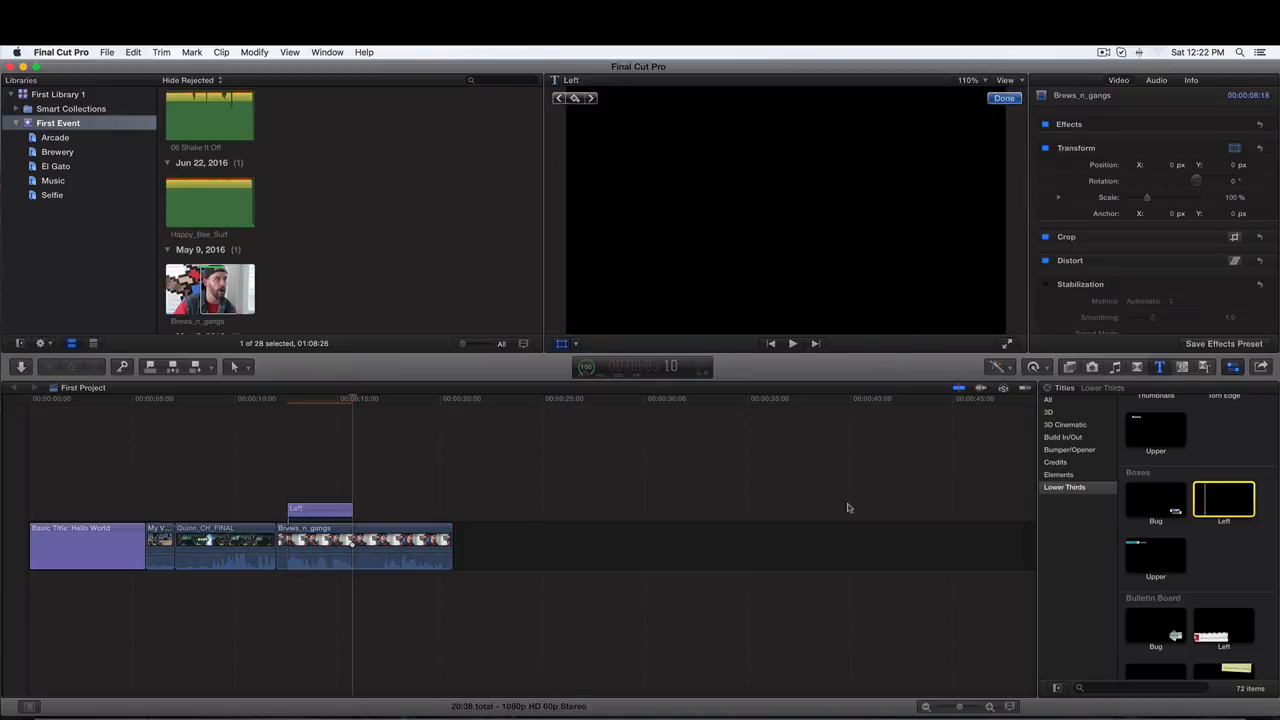
# - Play back the split segment, then lengthen the Boxes Left lower third so it ends at about 17 seconds
pyautogui.click(300, 512)
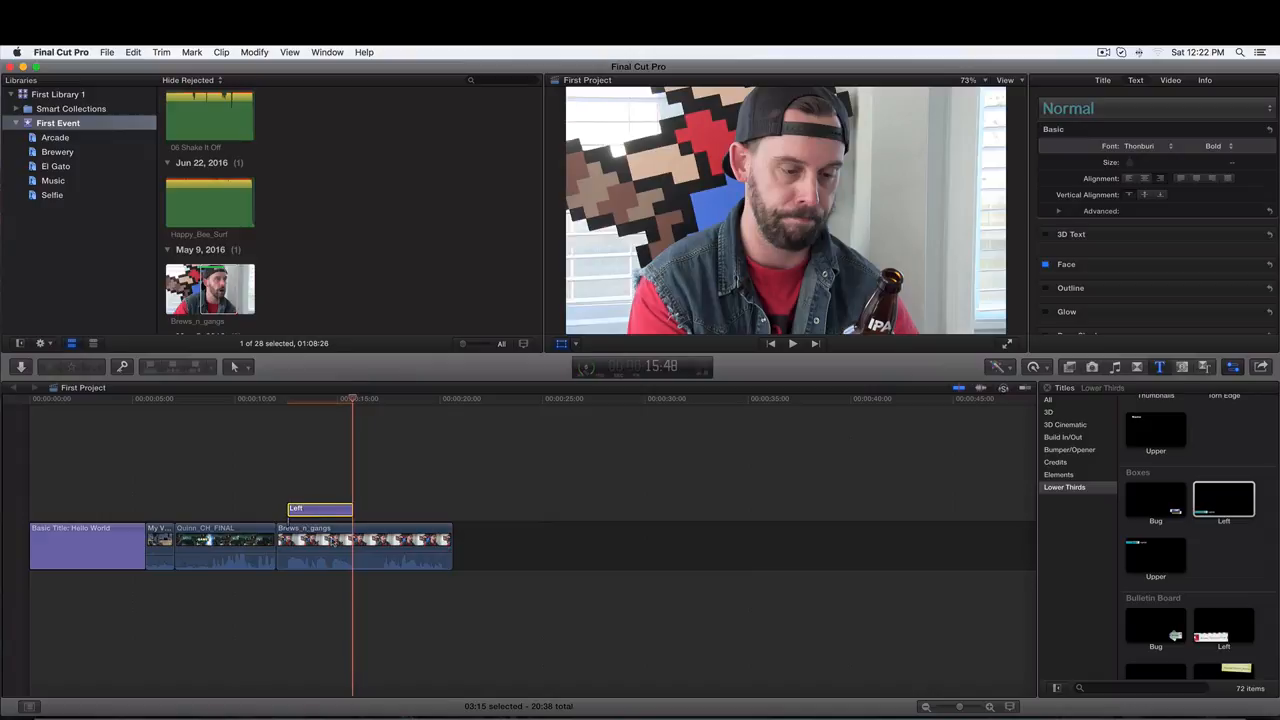
pyautogui.click(292, 540)
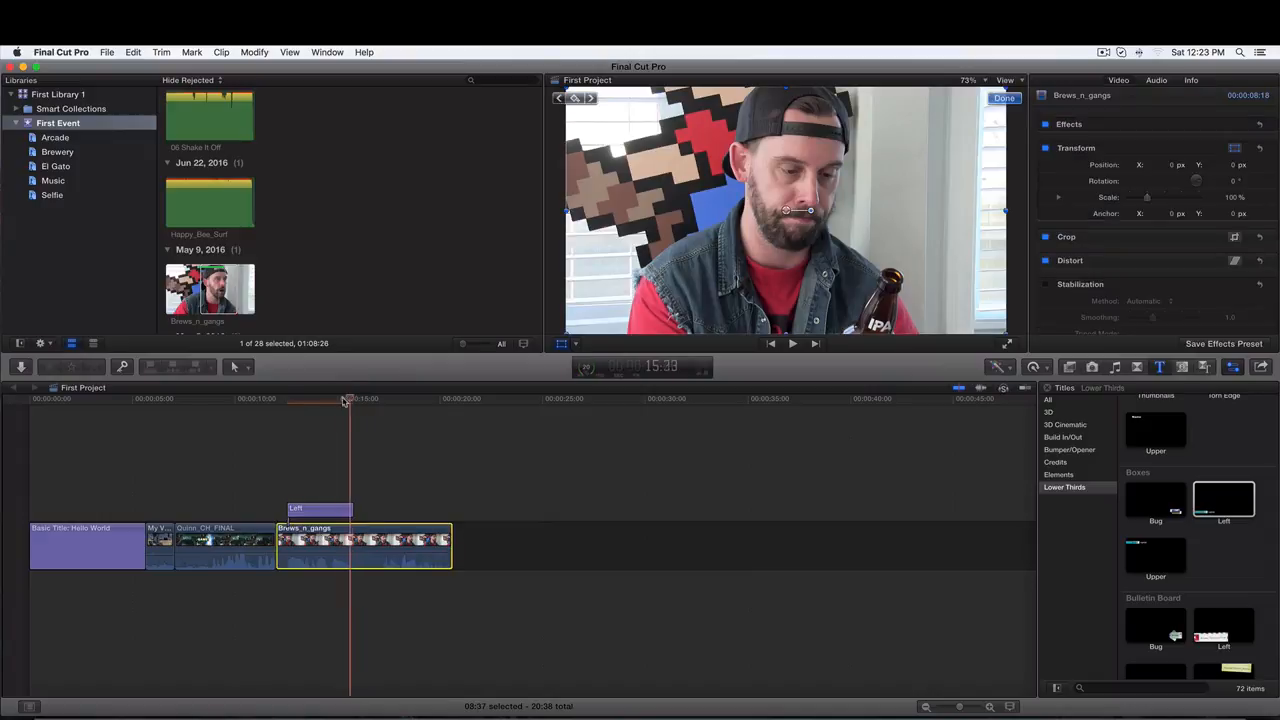
pyautogui.moveTo(352, 399); pyautogui.dragTo(282, 399)
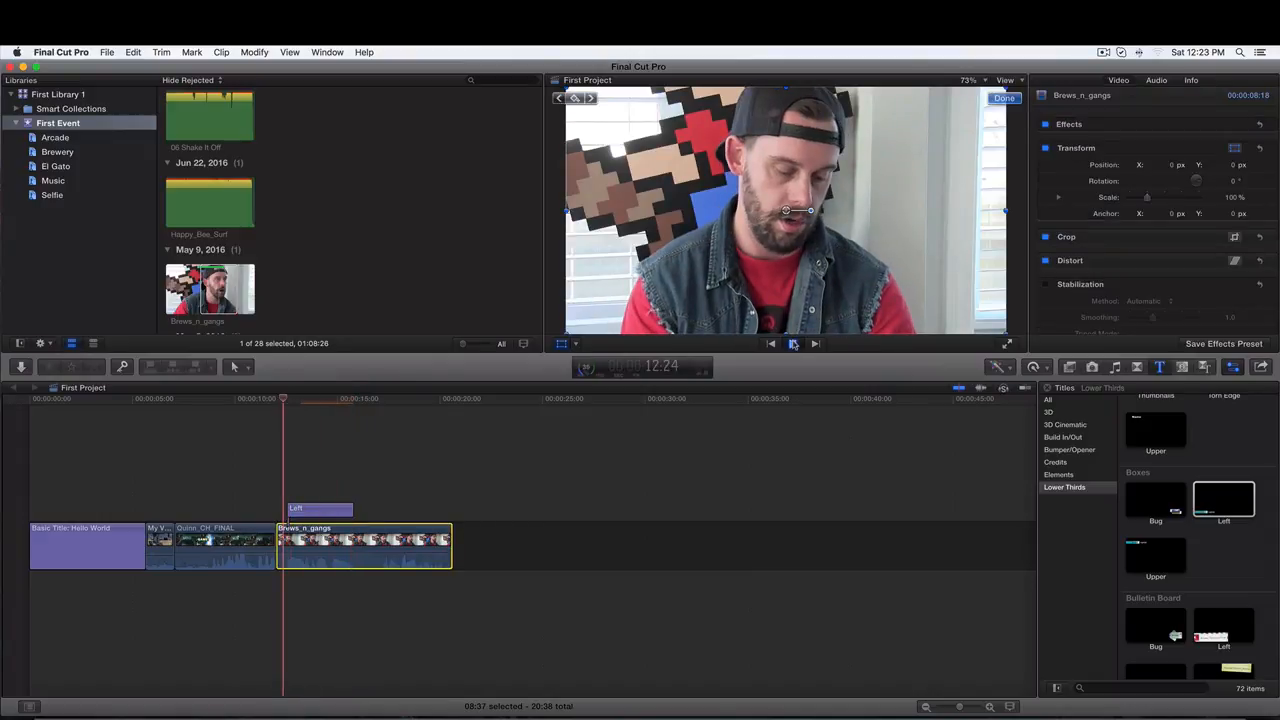
pyautogui.click(793, 343)
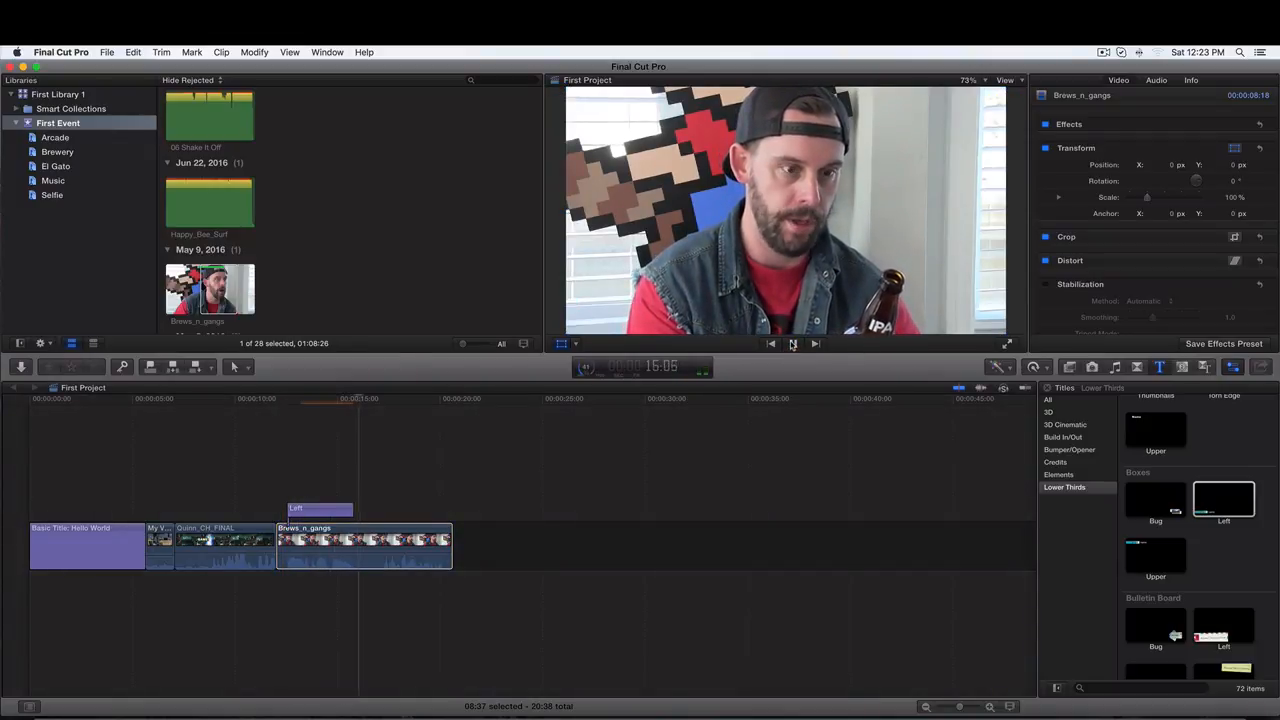
pyautogui.click(793, 343)
pyautogui.click(346, 511)
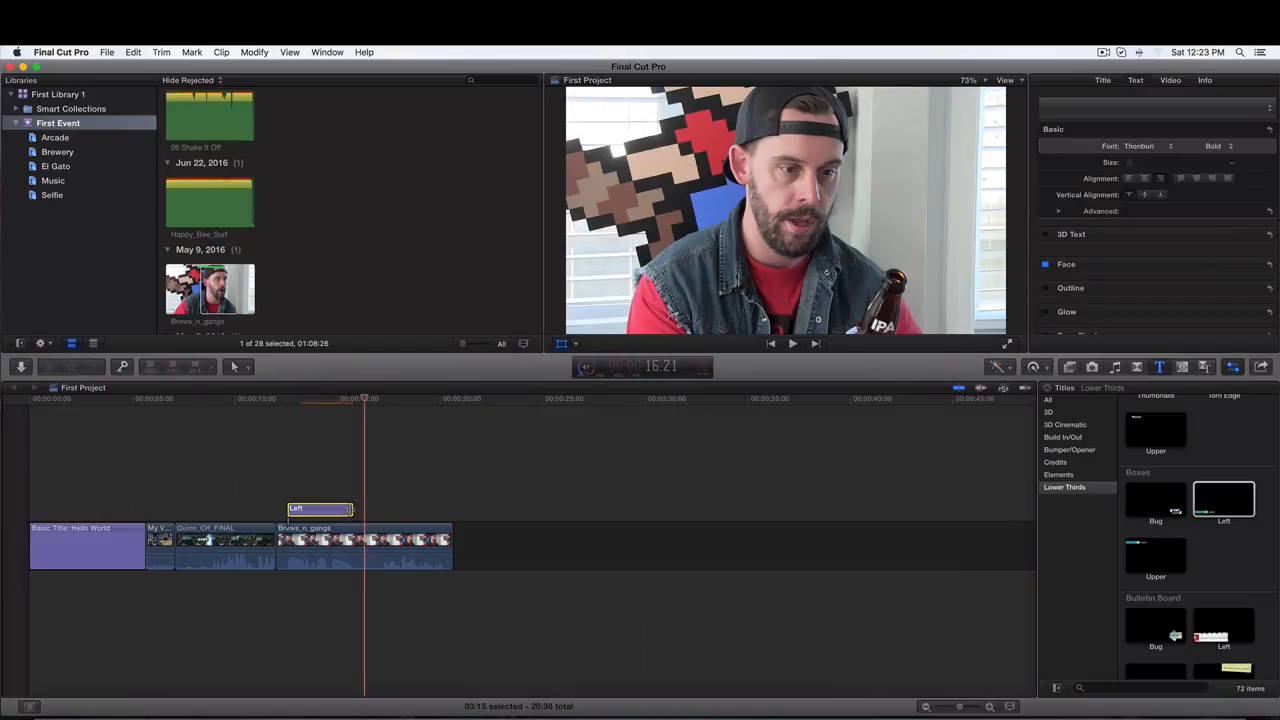
pyautogui.moveTo(351, 510); pyautogui.dragTo(395, 510)
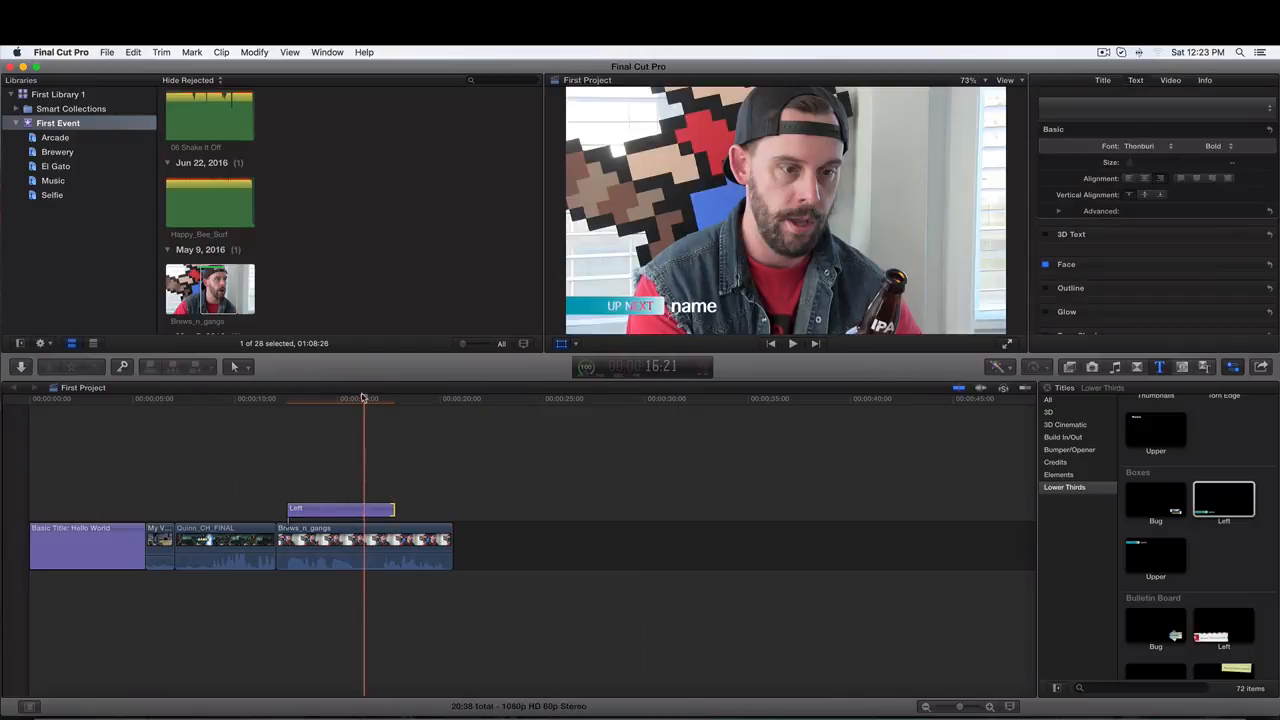
# - Replace the lower third's top text with "CH" and its name line with "VPS"
pyautogui.moveTo(363, 398); pyautogui.dragTo(306, 400)
pyautogui.click(320, 512)
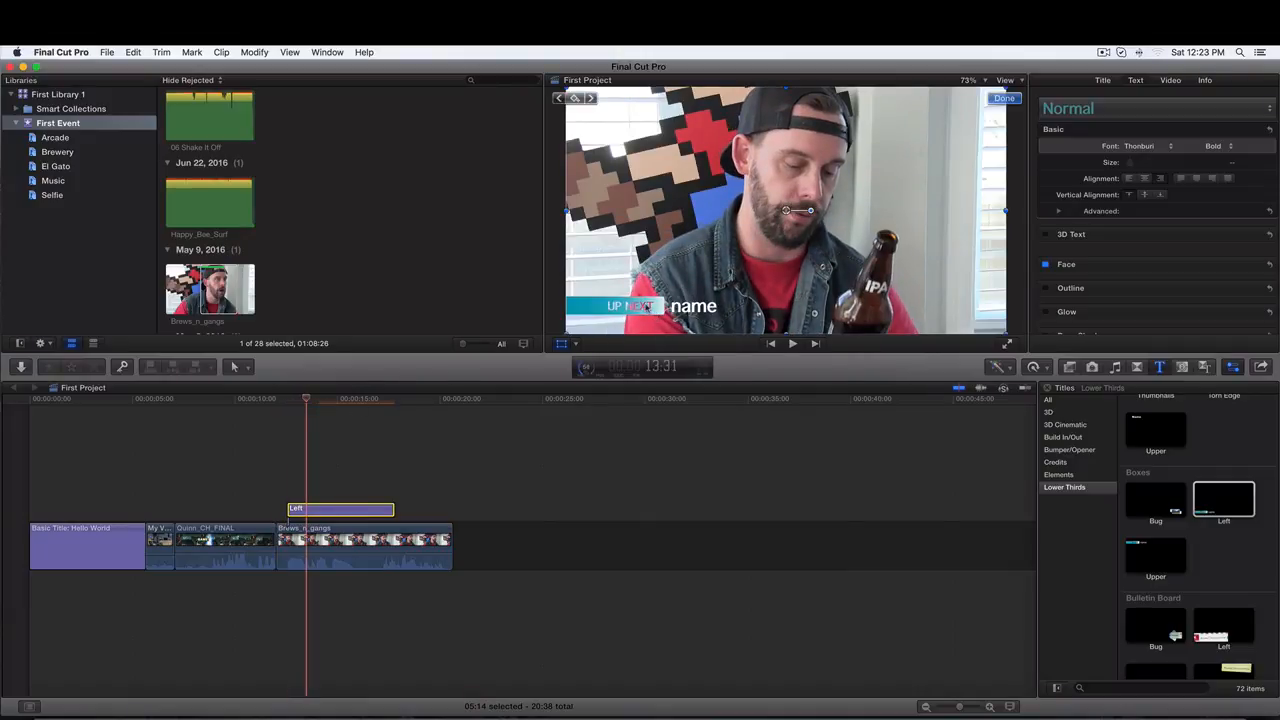
pyautogui.doubleClick(647, 307)
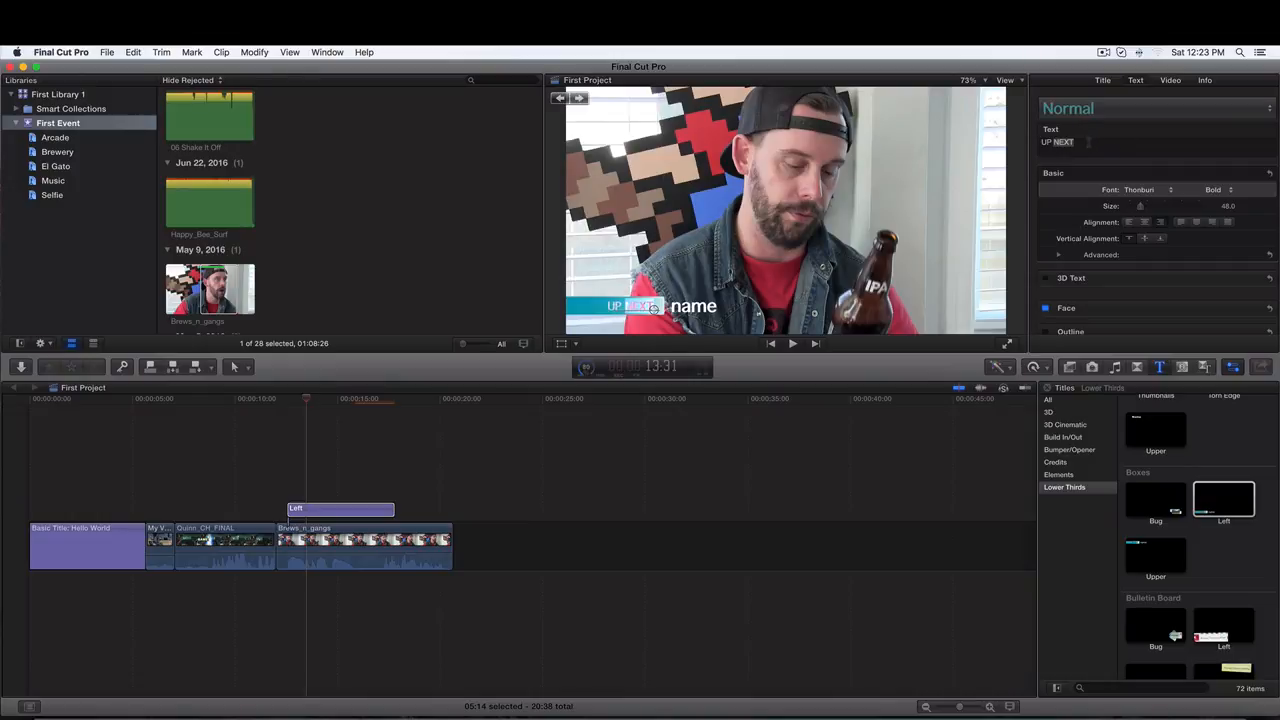
pyautogui.moveTo(1076, 142); pyautogui.dragTo(1012, 140)
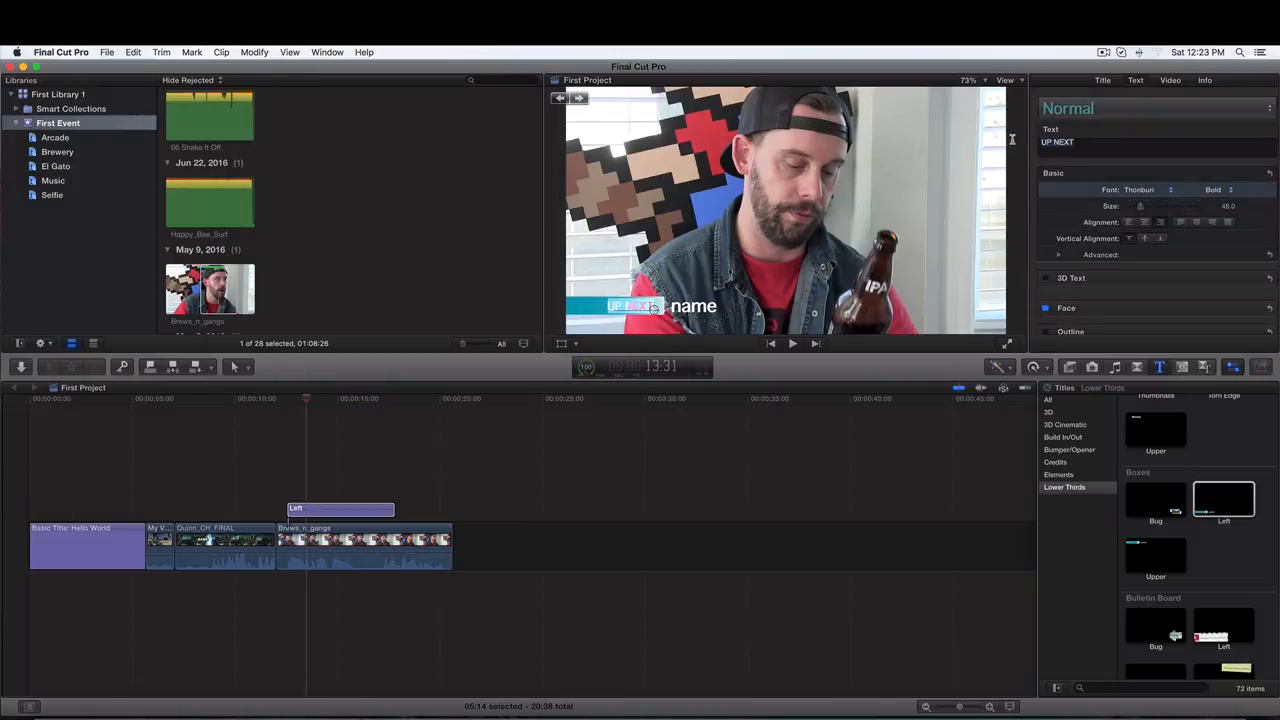
pyautogui.write('CH')
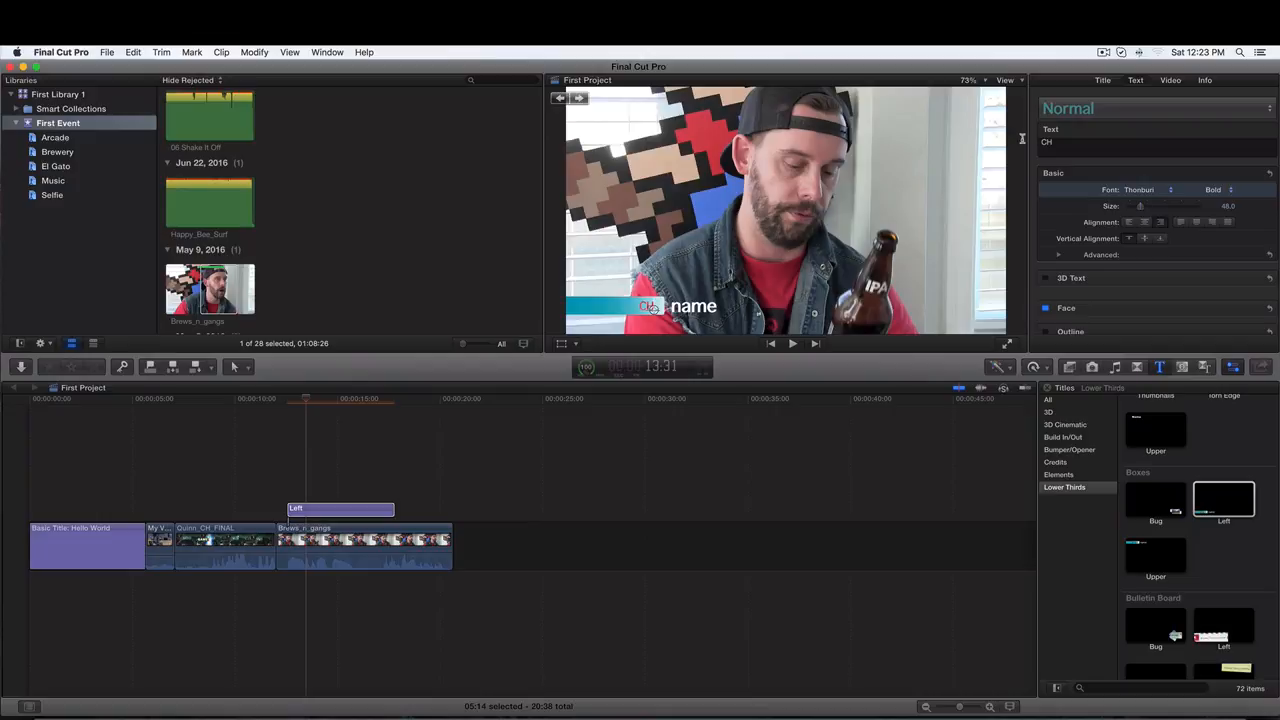
pyautogui.doubleClick(694, 307)
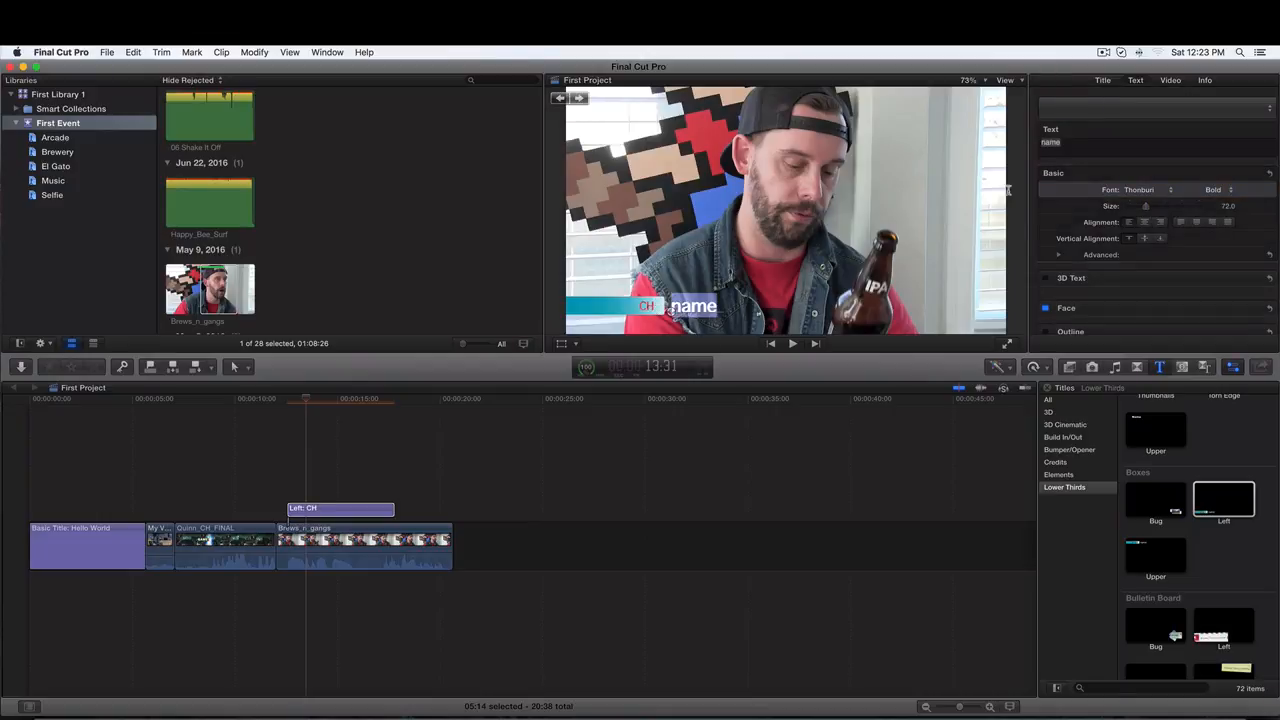
pyautogui.write('VPS')
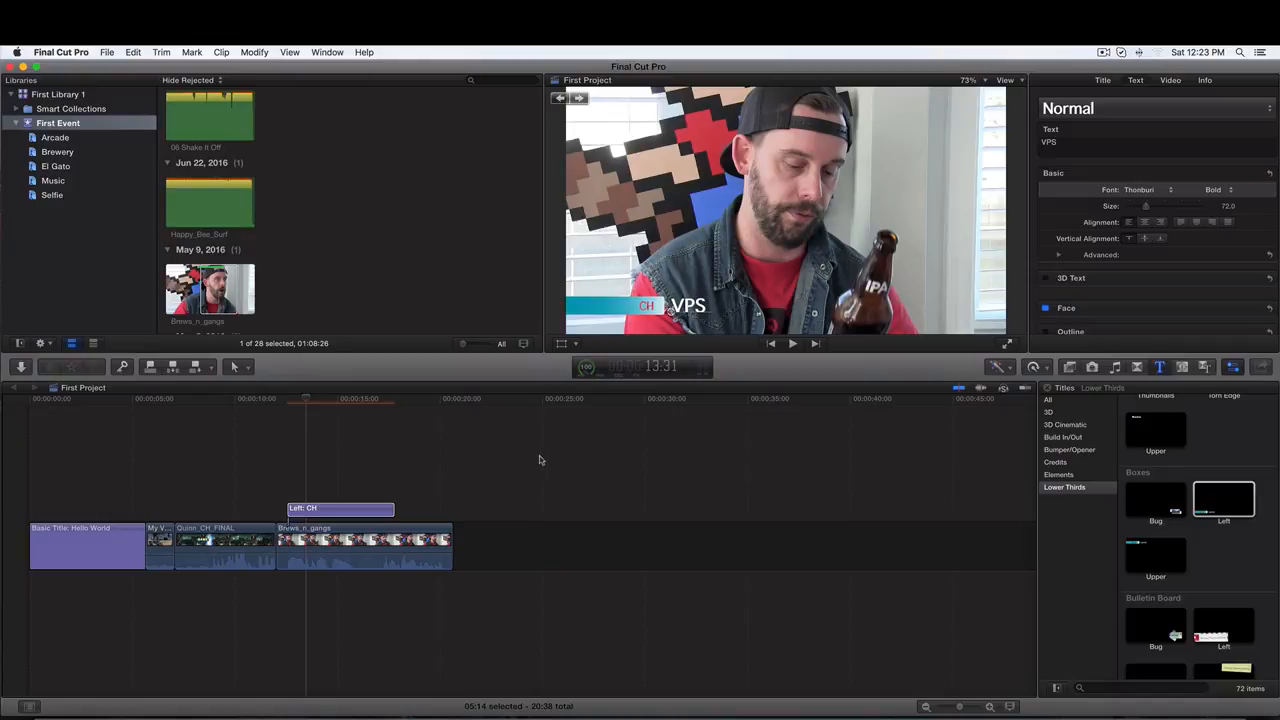
# - Append the Credits Scrolling title to the end of the storyline after the Brews_n_gangs clip
pyautogui.click(354, 531)
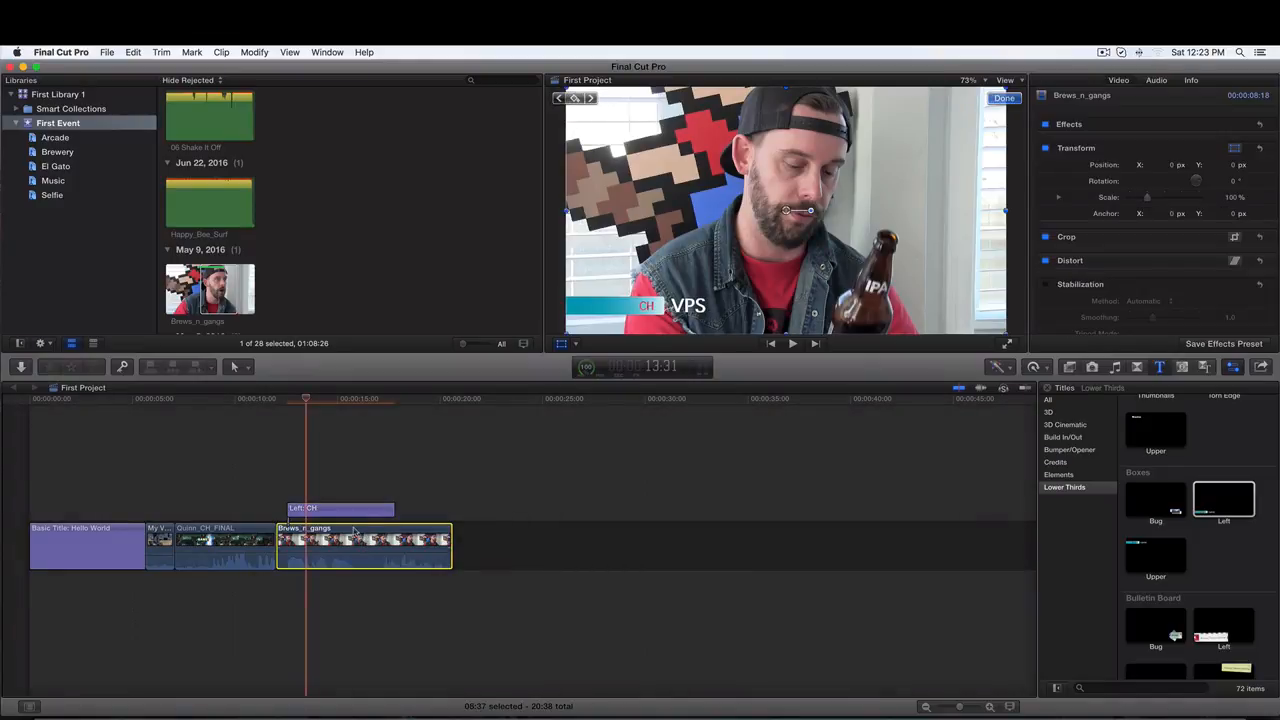
pyautogui.click(336, 510)
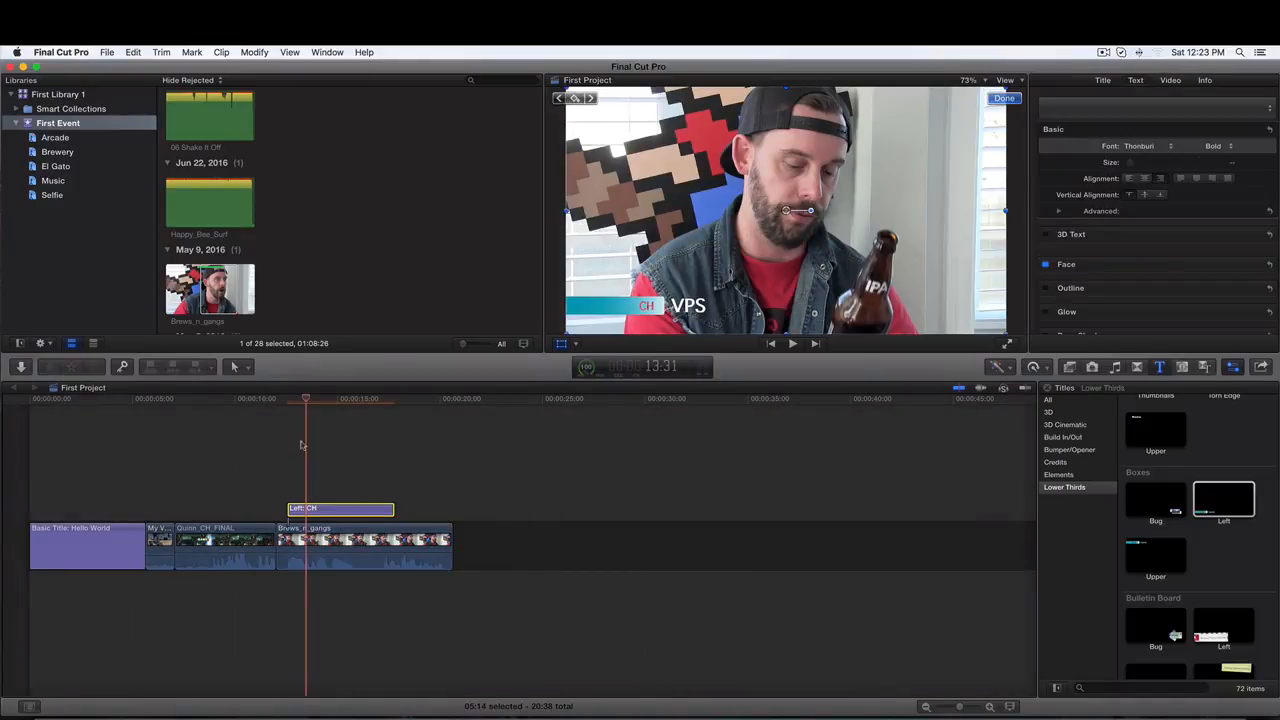
pyautogui.moveTo(305, 400); pyautogui.dragTo(369, 404)
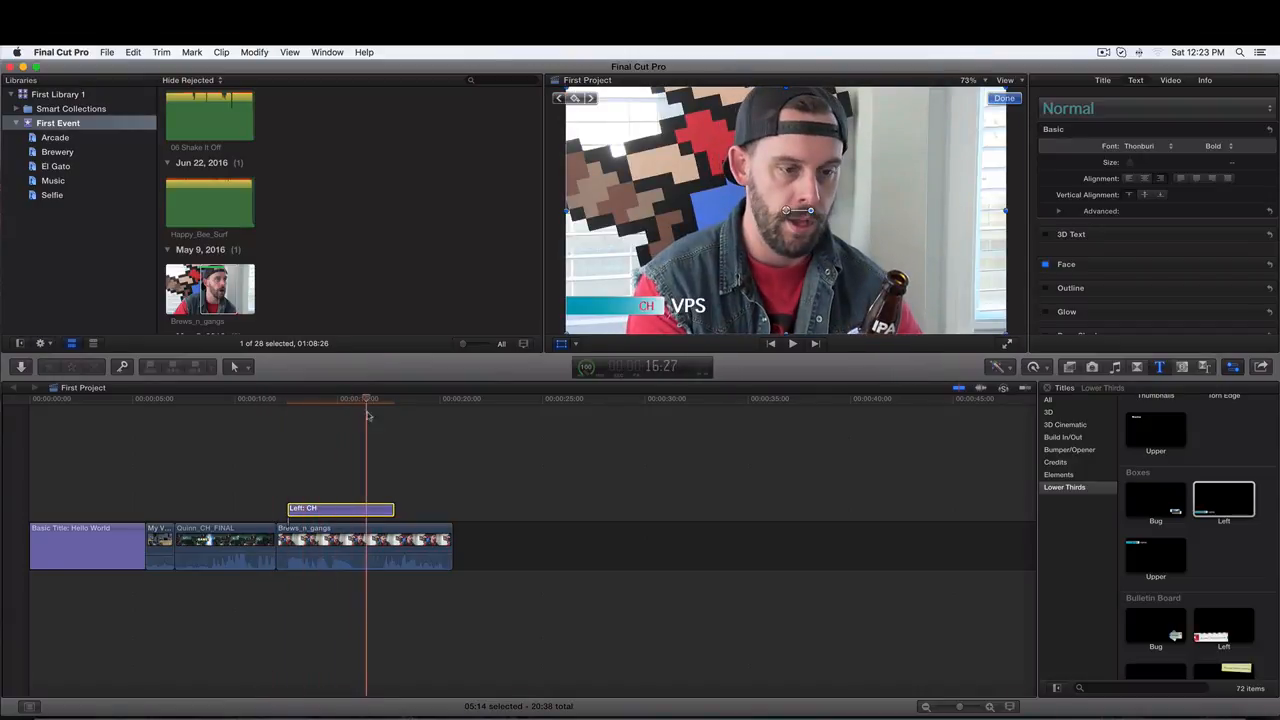
pyautogui.click(1064, 464)
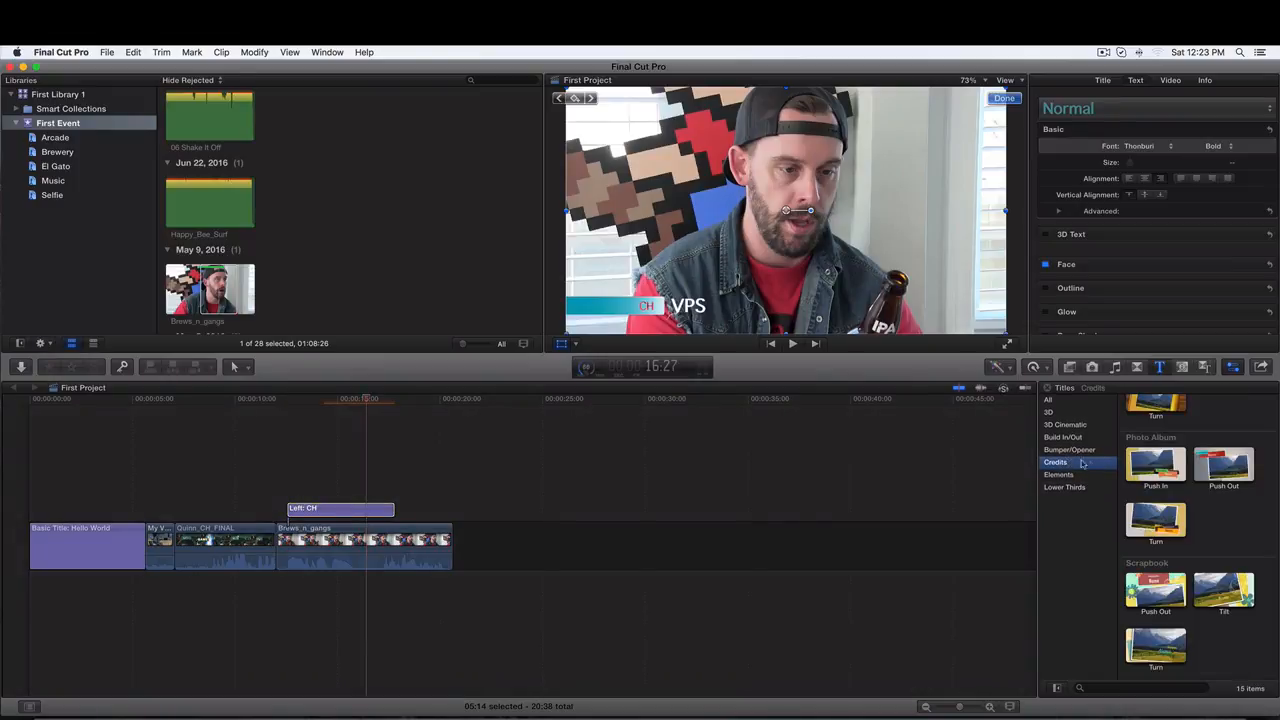
pyautogui.scroll(2, 1157, 458)
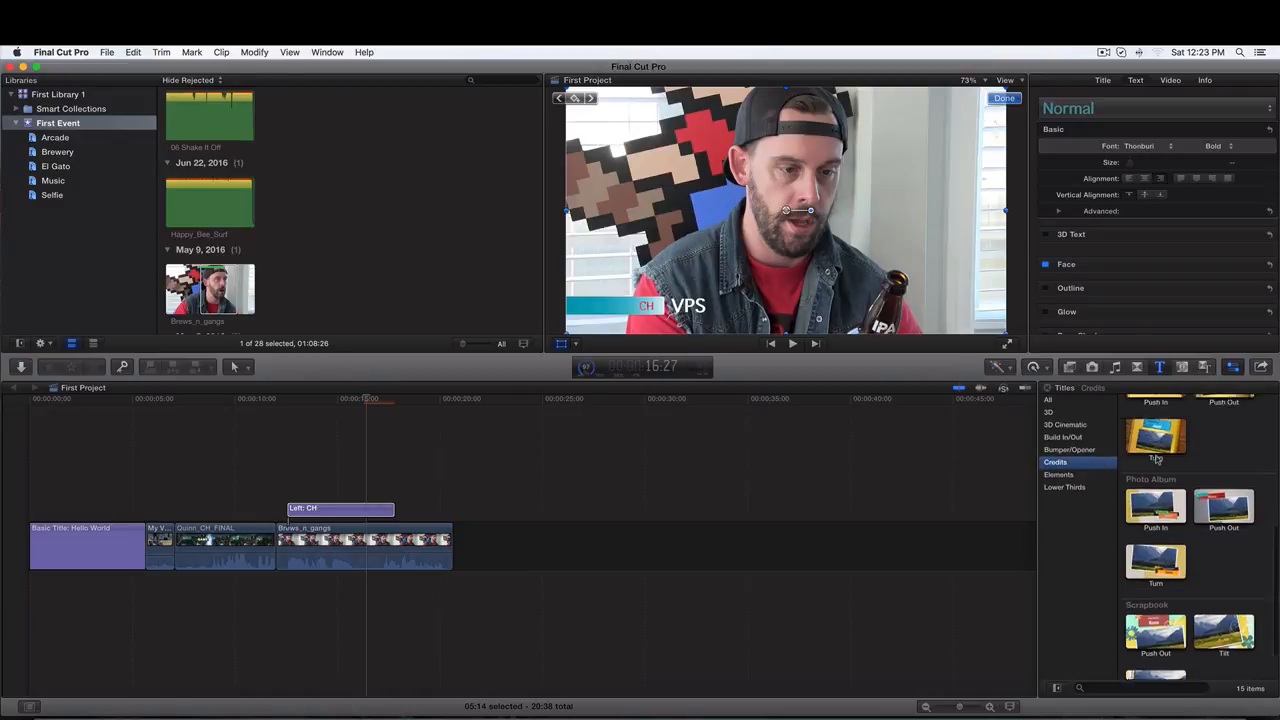
pyautogui.scroll(6, 1157, 458)
pyautogui.click(1157, 430)
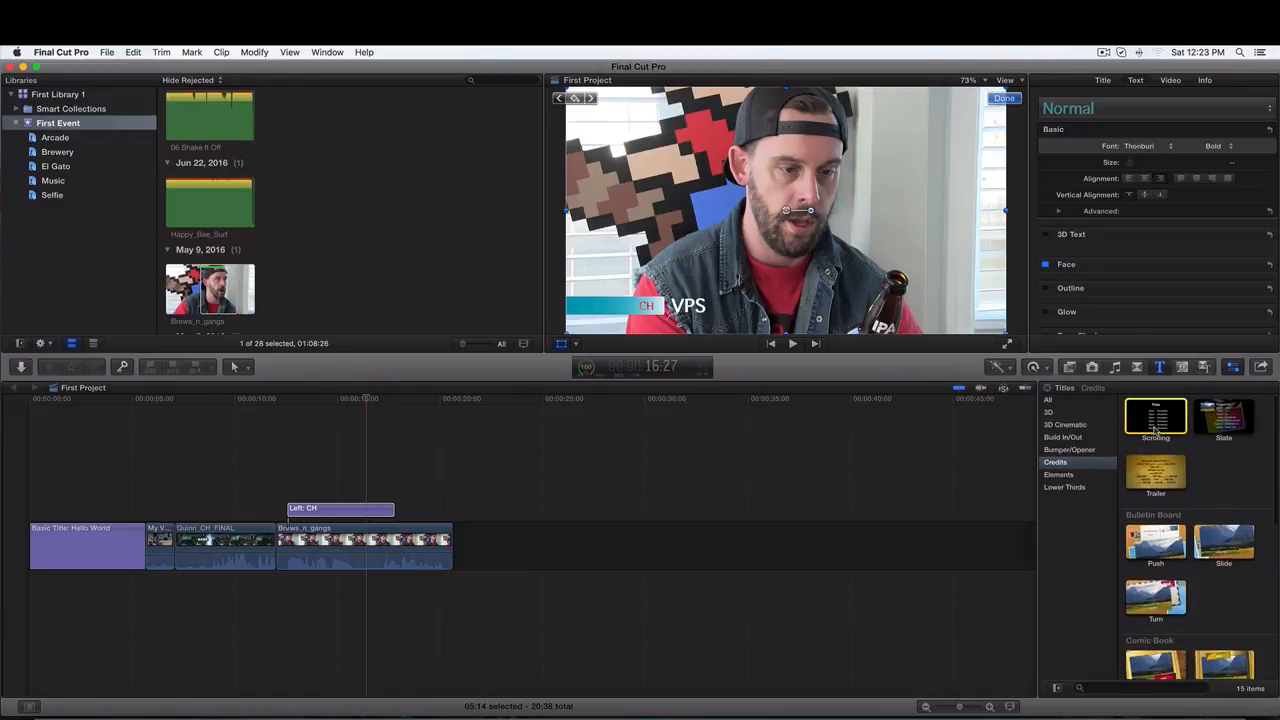
pyautogui.moveTo(1157, 430); pyautogui.dragTo(455, 546)
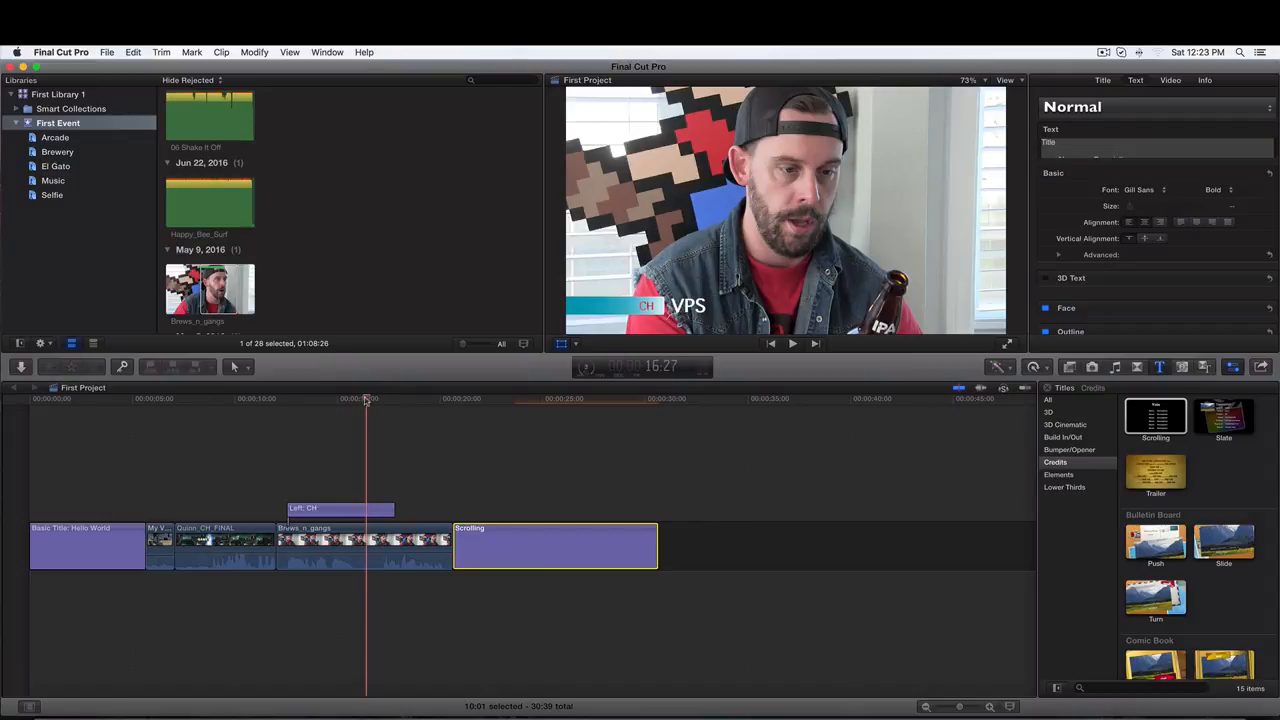
# - Replace the scrolling credits' heading text with "The Cast"
pyautogui.click(502, 546)
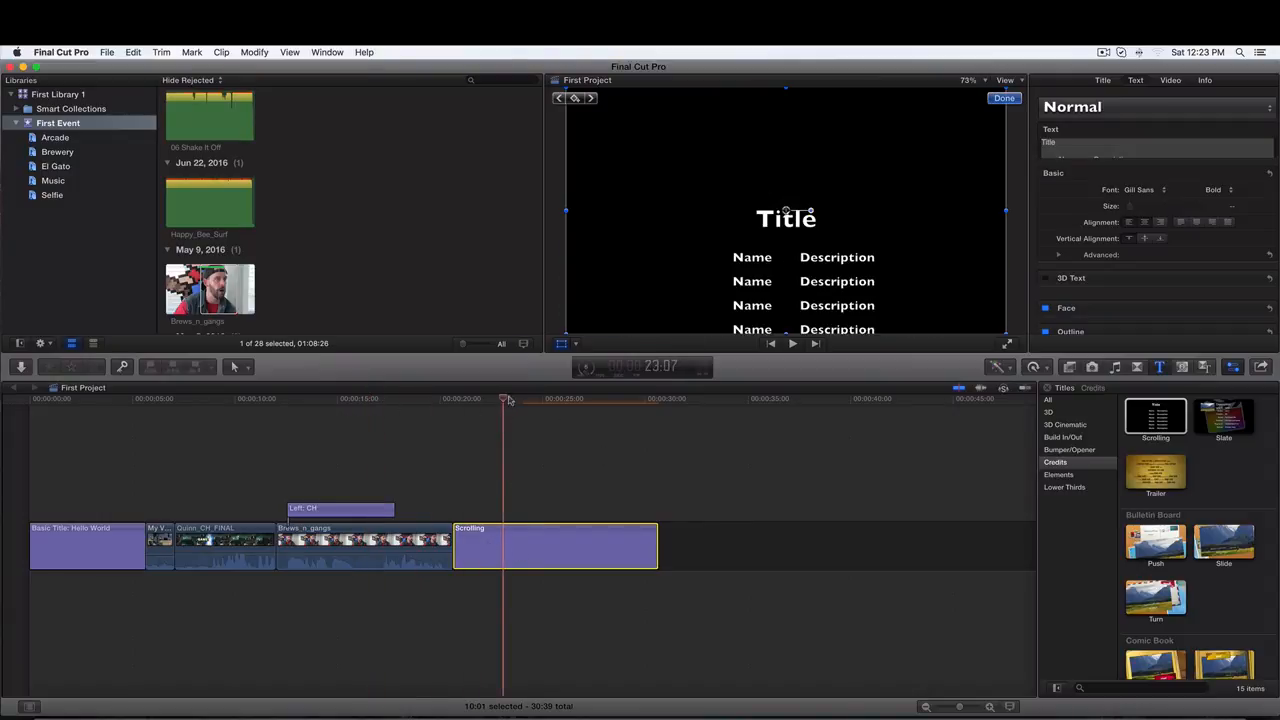
pyautogui.moveTo(500, 400)
pyautogui.mouseDown()
pyautogui.moveTo(466, 400)
pyautogui.moveTo(585, 410)
pyautogui.moveTo(479, 406)
pyautogui.mouseUp()
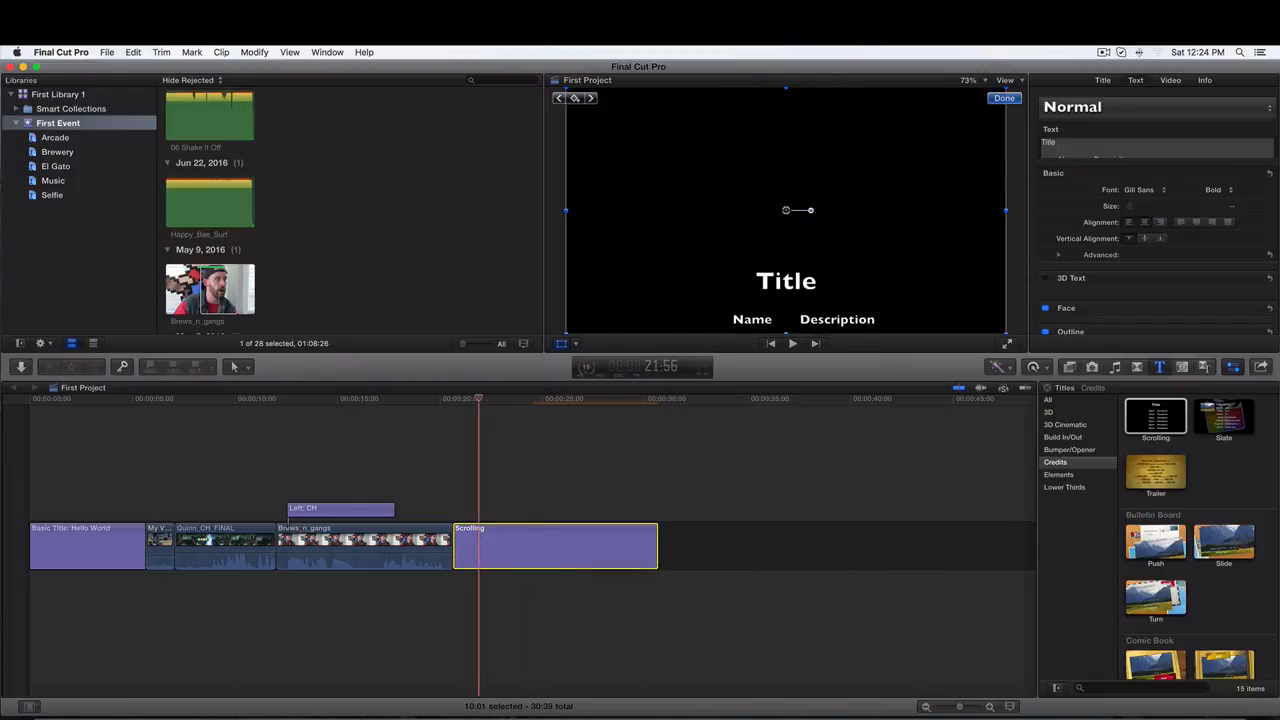
pyautogui.click(821, 330)
pyautogui.doubleClick(572, 540)
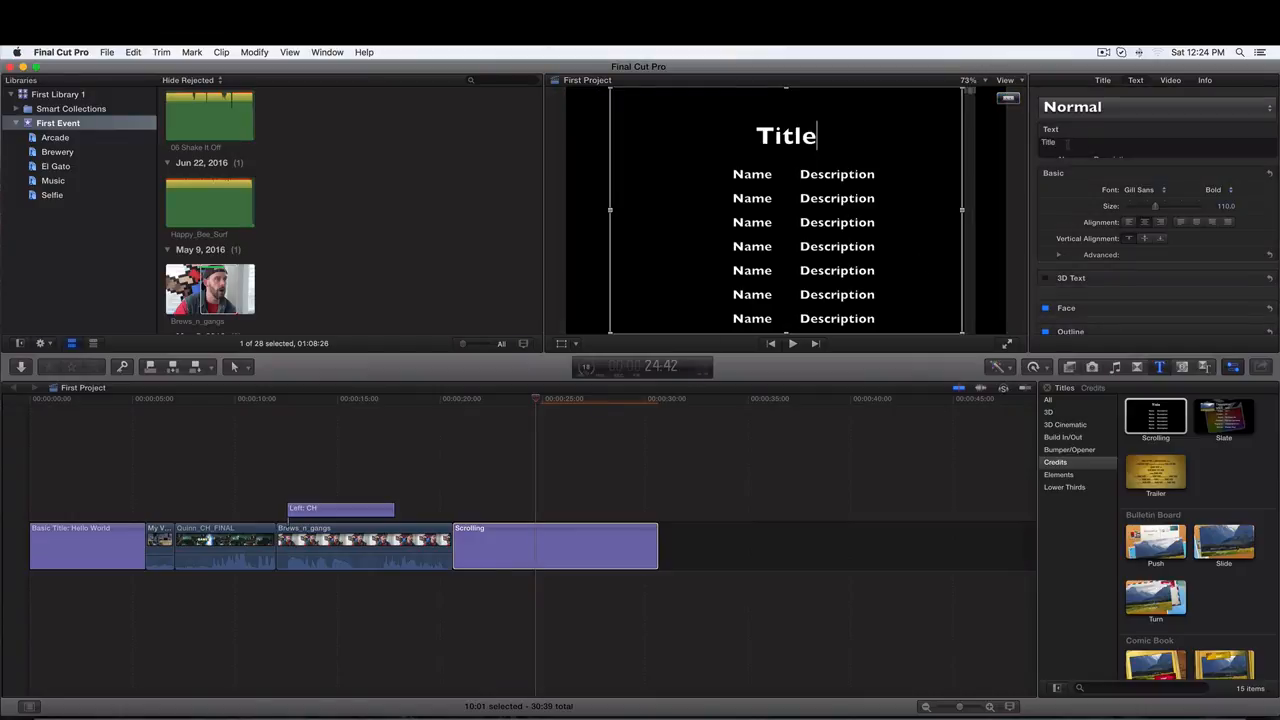
pyautogui.doubleClick(1022, 141)
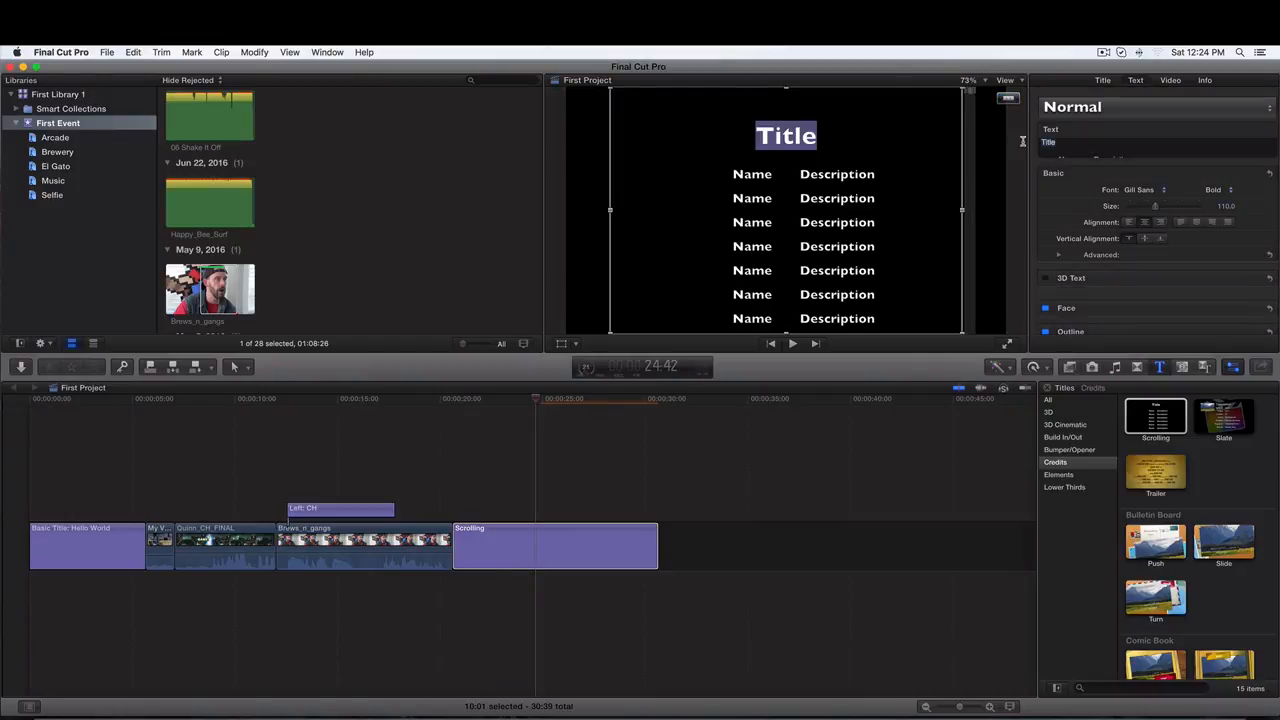
pyautogui.write('ORde')
pyautogui.press('BackSpace')
pyautogui.press('BackSpace')
pyautogui.press('BackSpace')
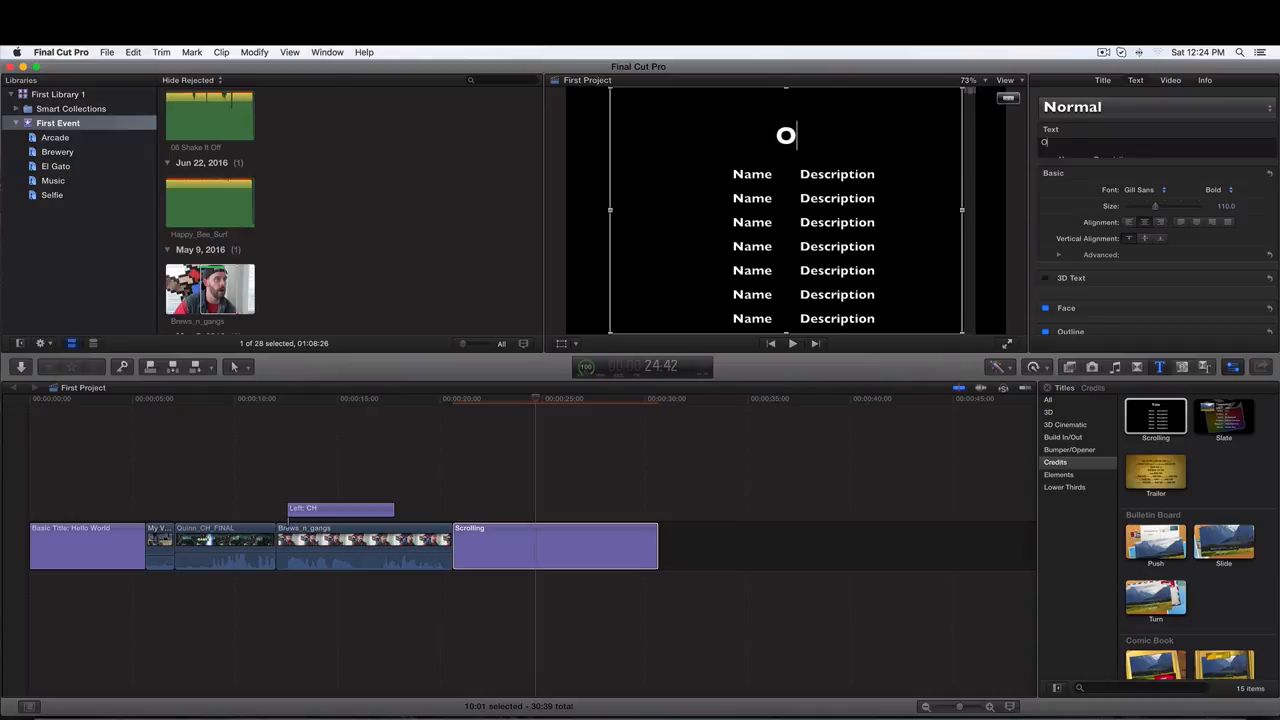
pyautogui.press('BackSpace')
pyautogui.write('The ')
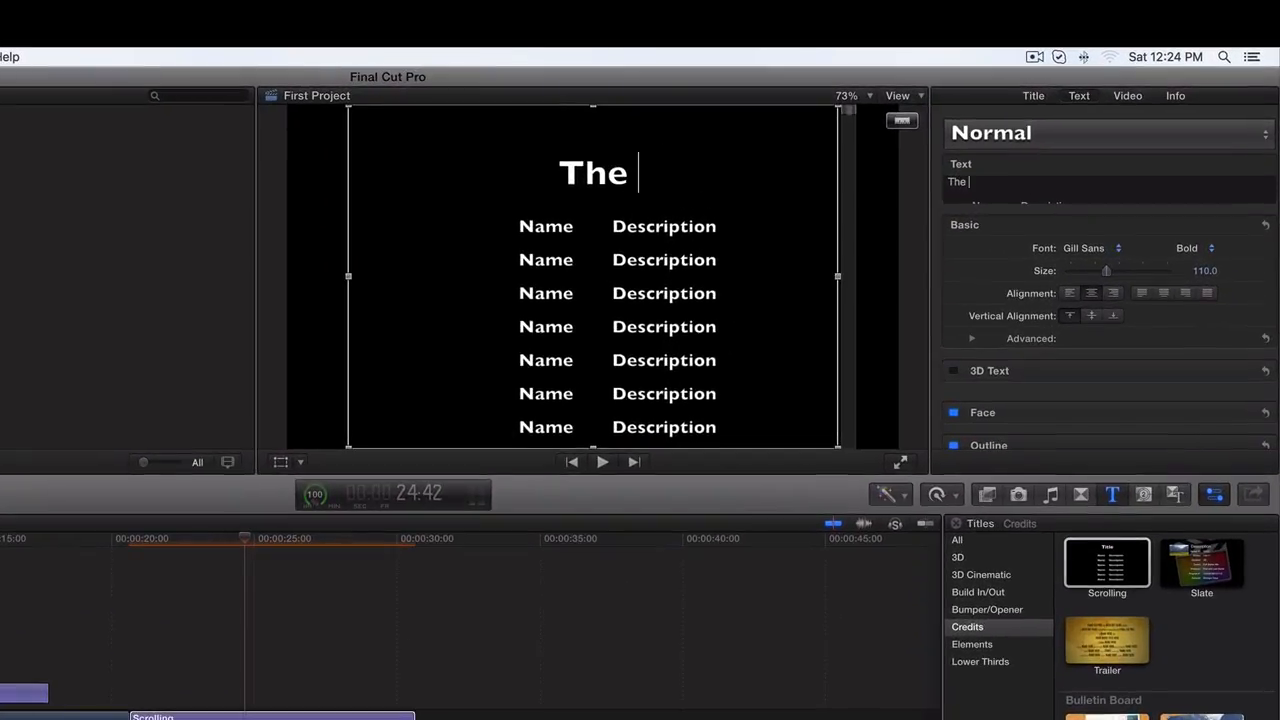
pyautogui.write('Cast')
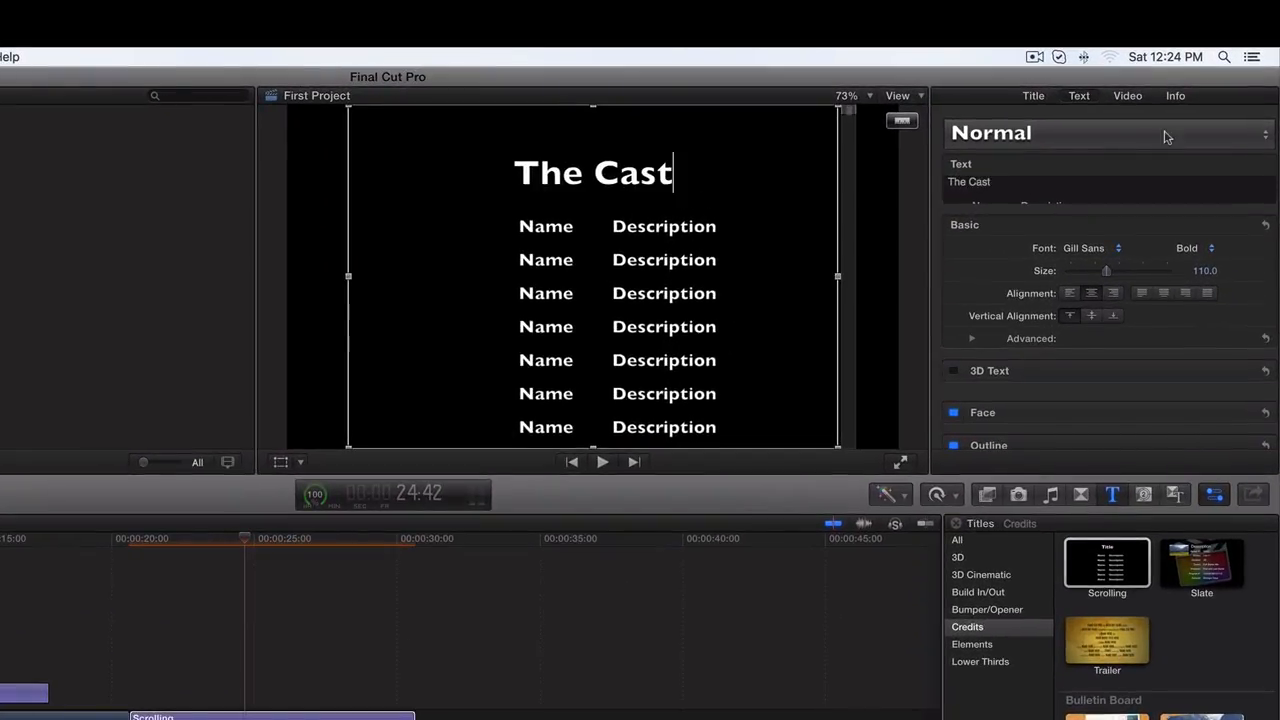
# - Change the first credits line to "Director" followed by the director's name
pyautogui.scroll(-2, 1043, 186)
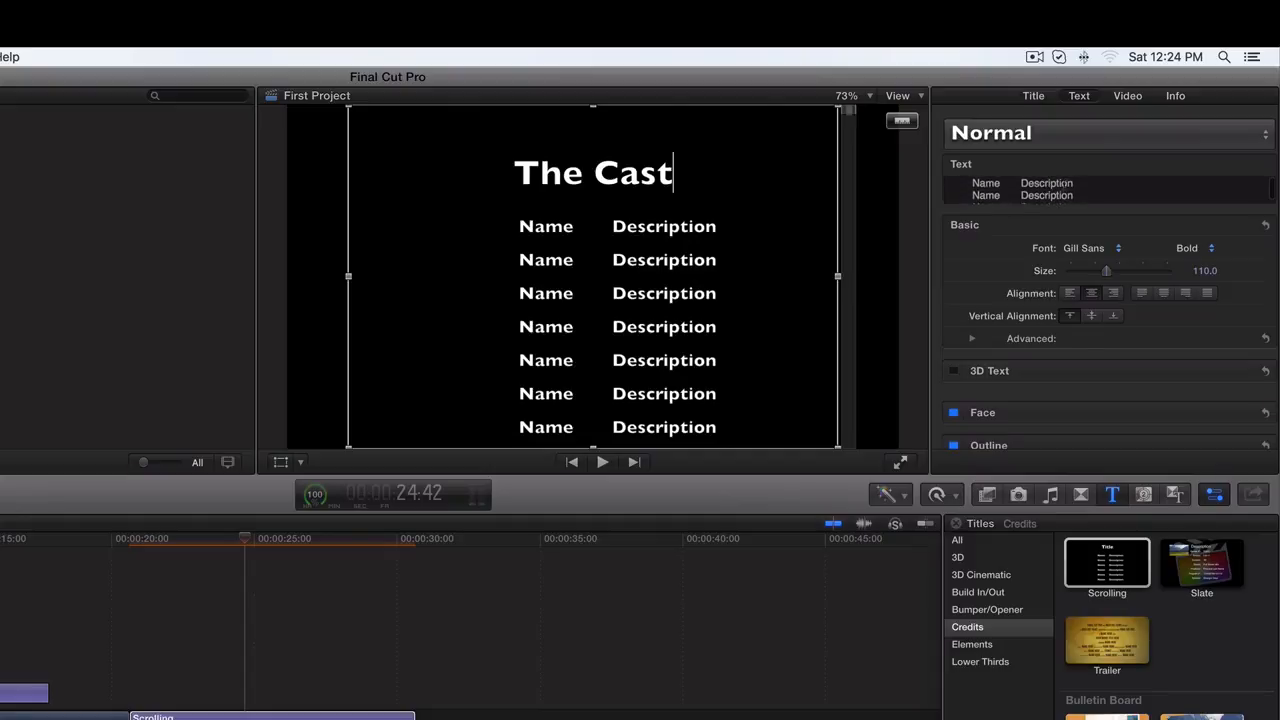
pyautogui.moveTo(1073, 184); pyautogui.dragTo(973, 184)
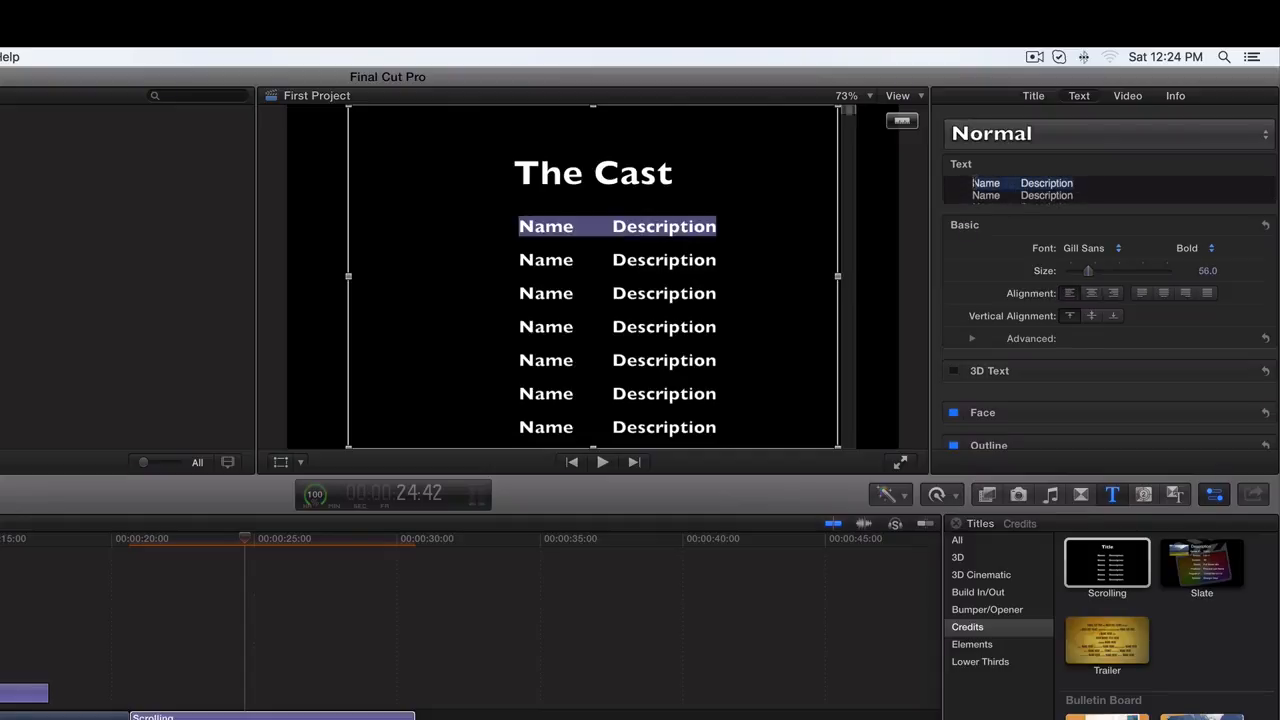
pyautogui.write('Dirc')
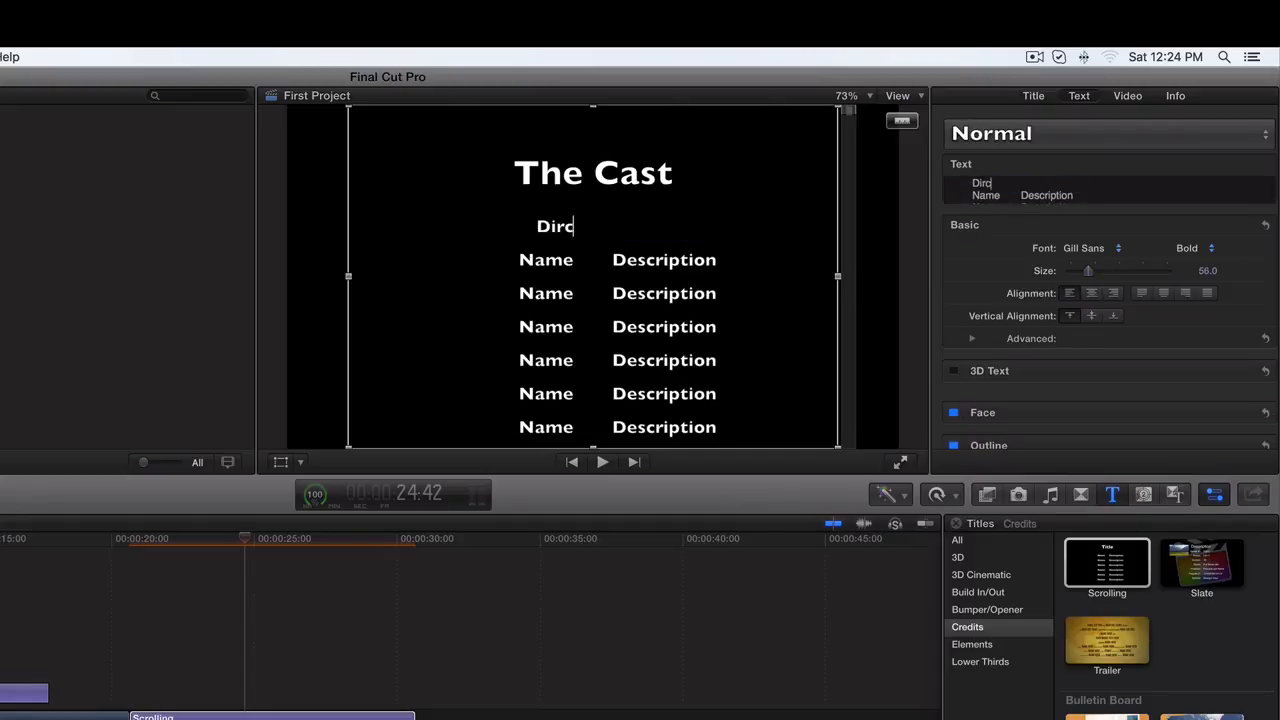
pyautogui.press('BackSpace')
pyautogui.write('ector')
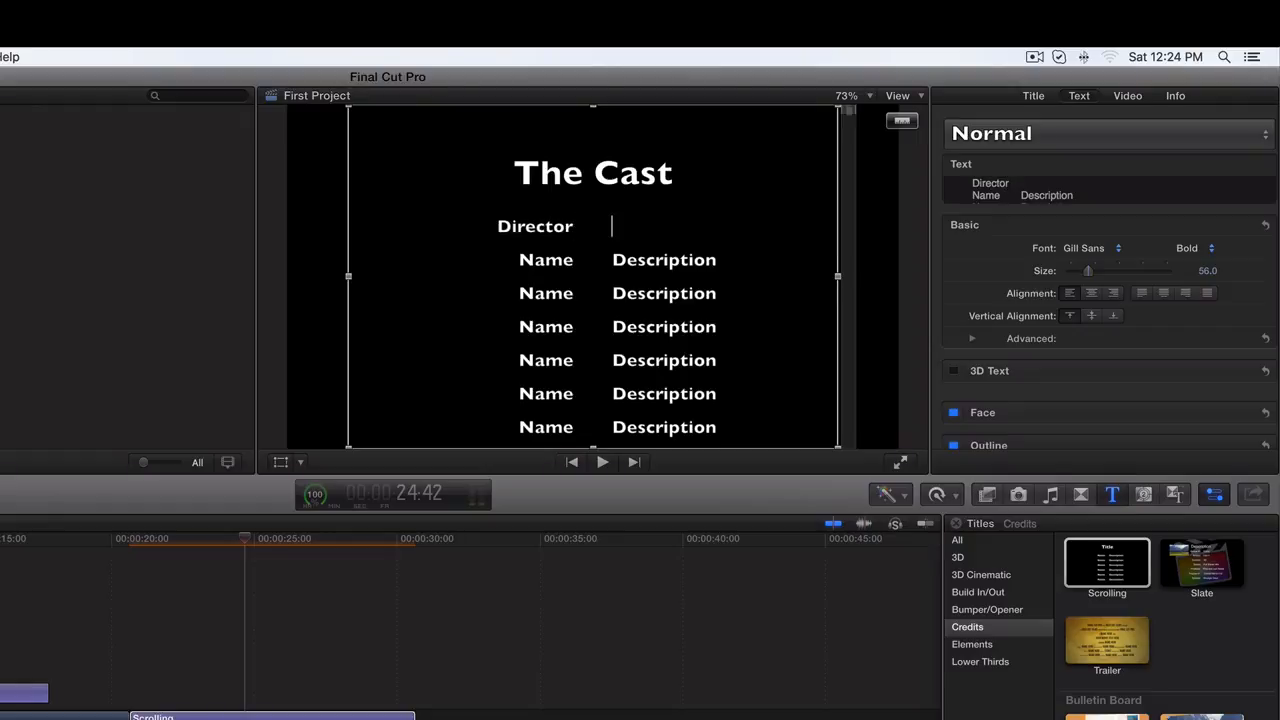
pyautogui.write('CH Sterlin')
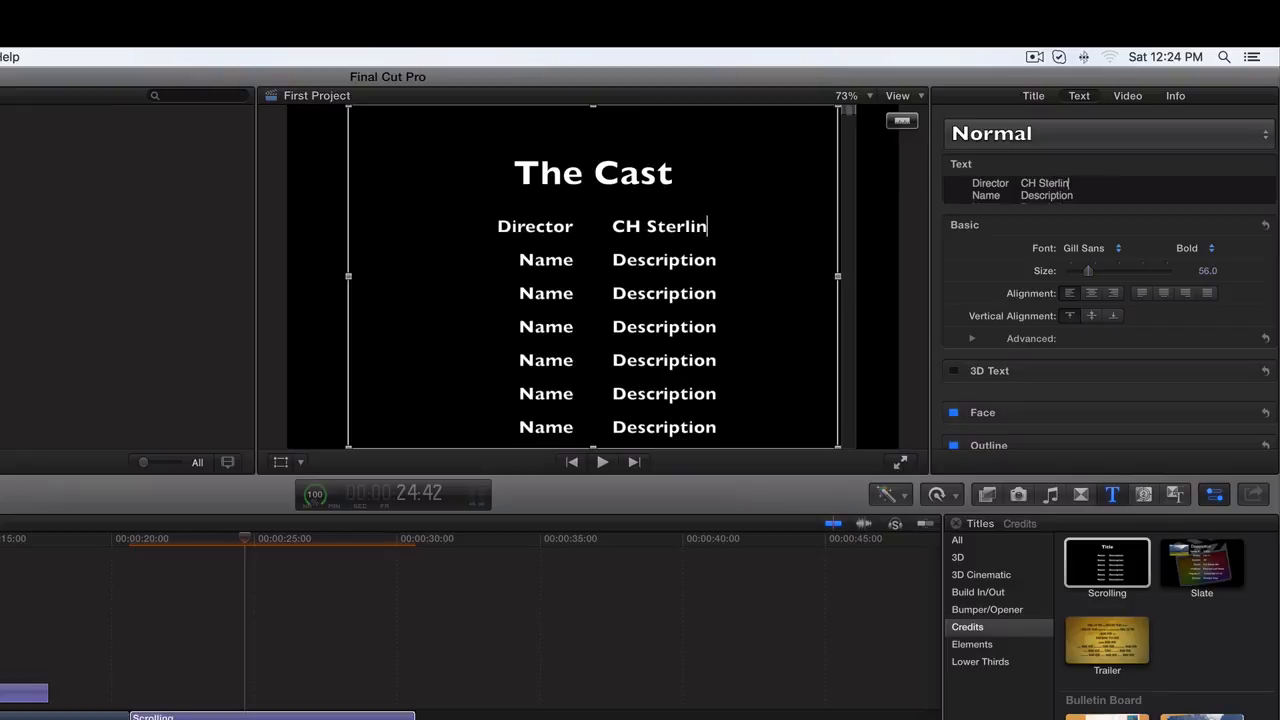
pyautogui.write('g')
# - Change the second credits line to "Producer" followed by the producer's name
pyautogui.moveTo(1080, 195); pyautogui.dragTo(970, 195)
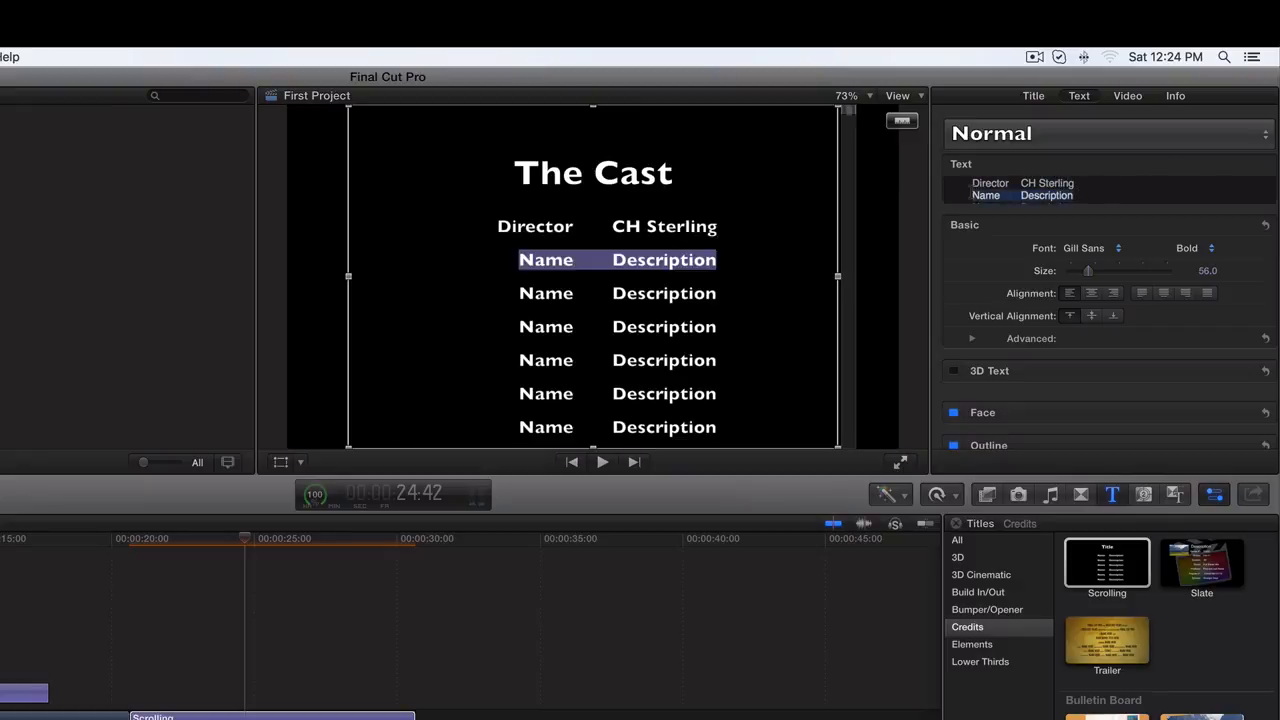
pyautogui.write('Produc')
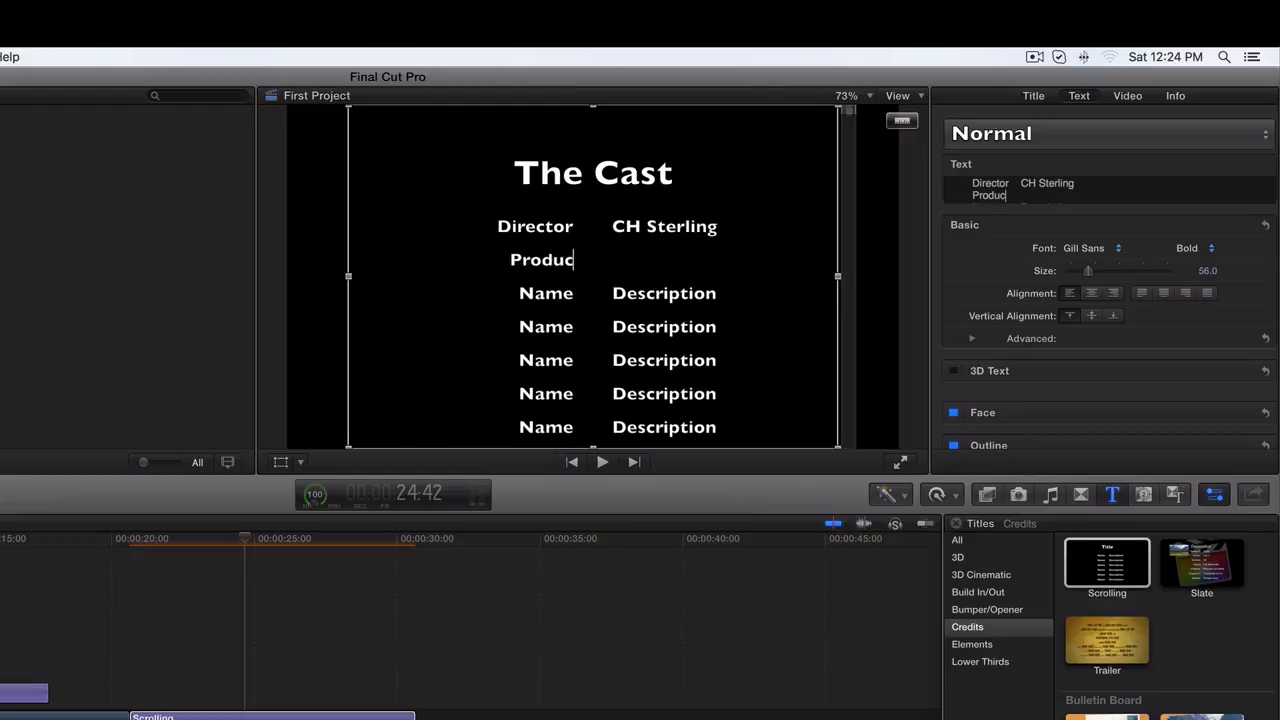
pyautogui.write('erSterl')
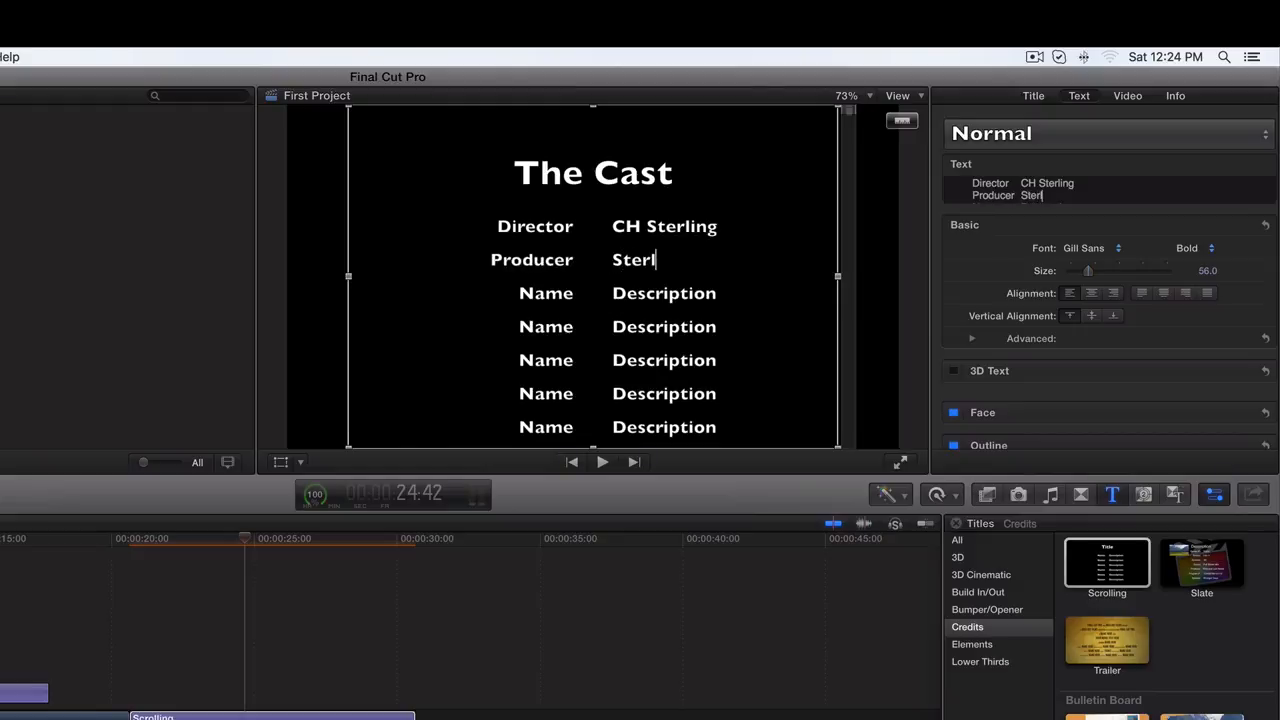
pyautogui.press('BackSpace')
pyautogui.press('BackSpace')
pyautogui.press('BackSpace')
pyautogui.press('BackSpace')
pyautogui.write('CH Sterling')
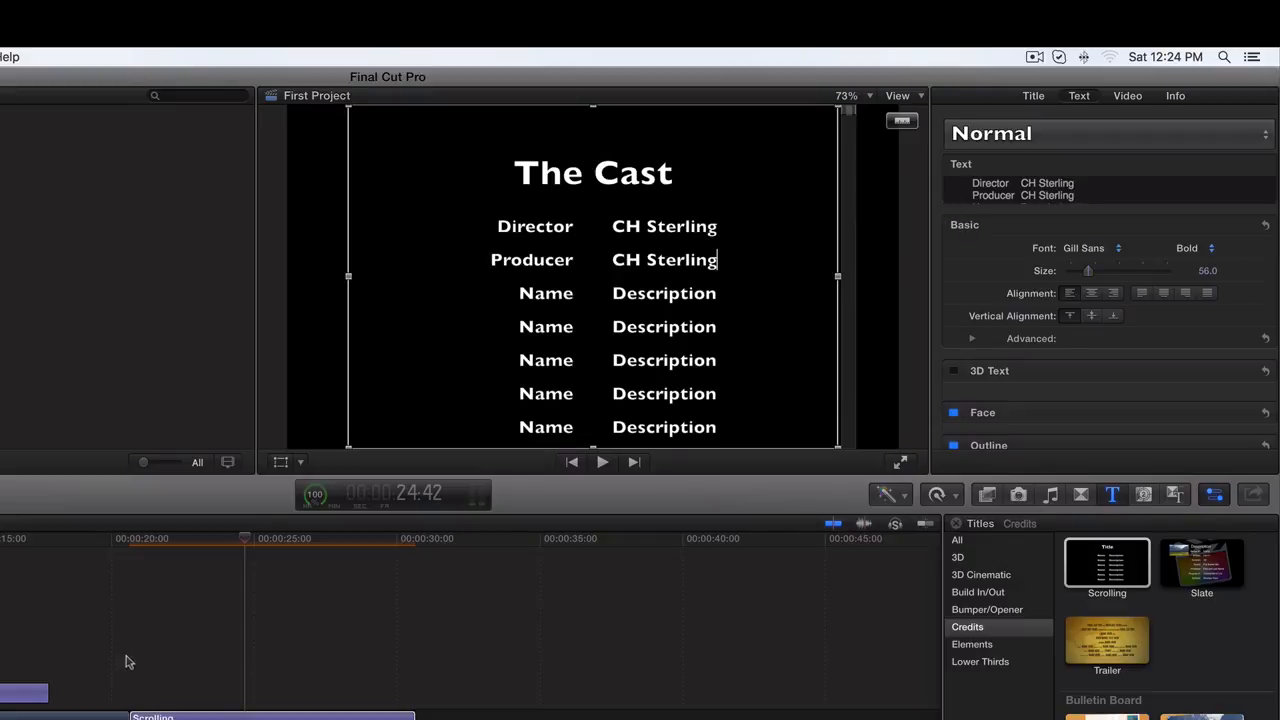
# - Browse the Credits title templates in the Titles browser, previewing the Turn and Push In titles
pyautogui.moveTo(245, 539); pyautogui.dragTo(161, 545)
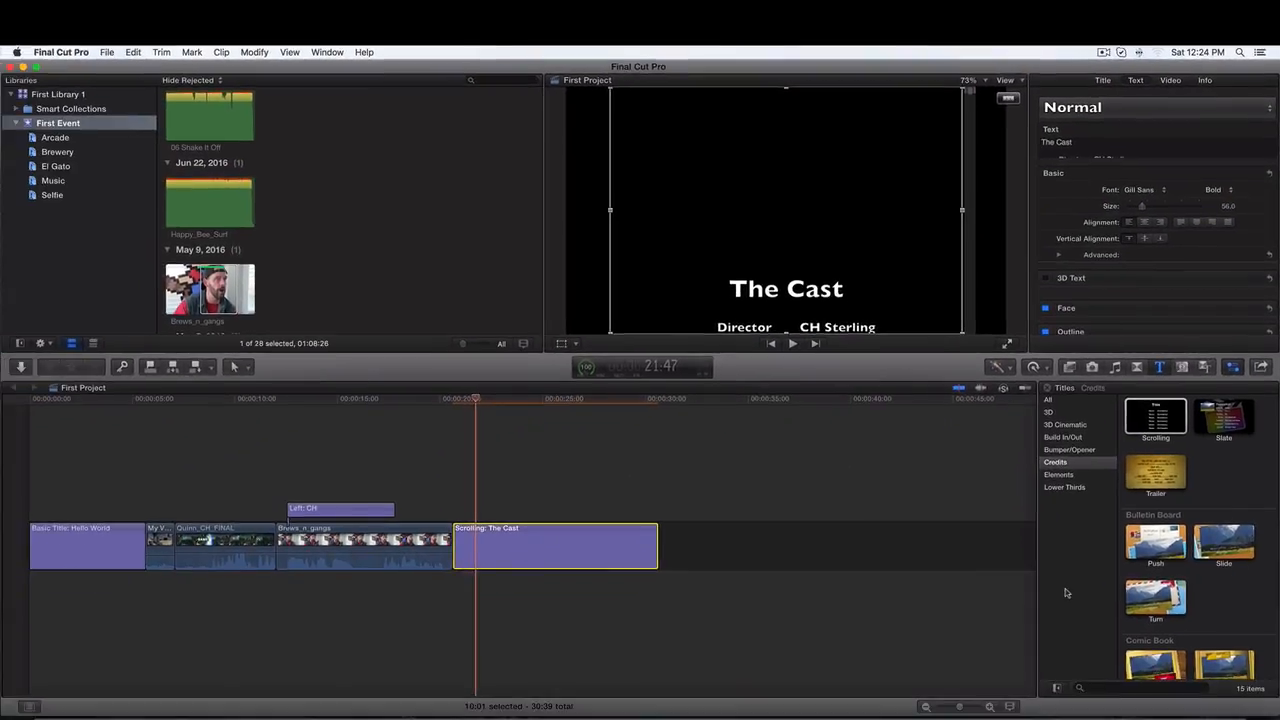
pyautogui.click(1107, 719)
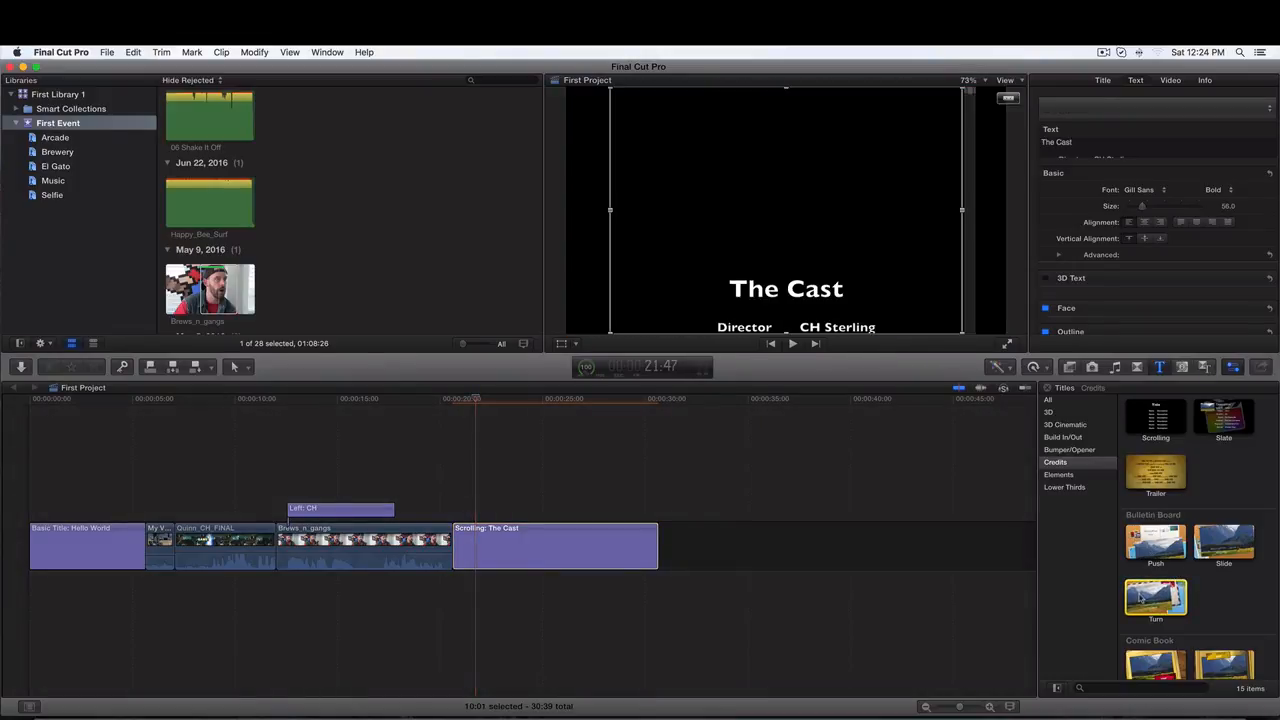
pyautogui.click(1150, 598)
pyautogui.scroll(-2, 1150, 598)
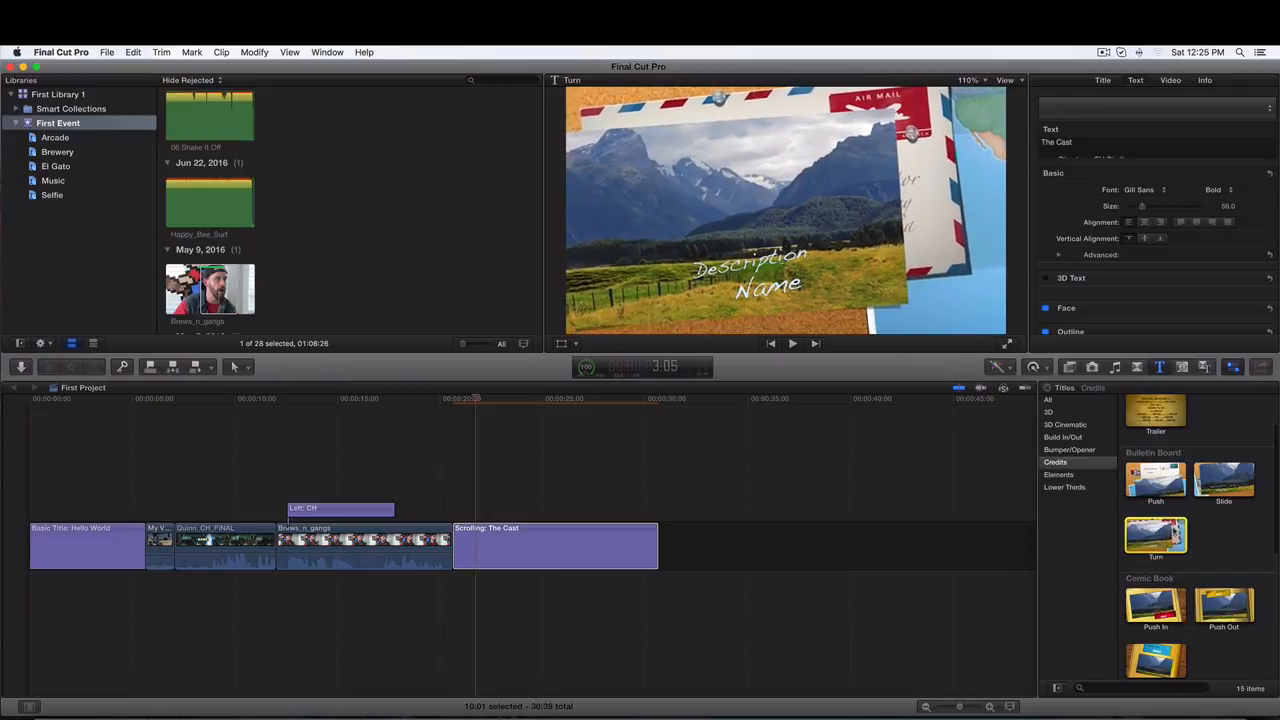
pyautogui.click(1143, 607)
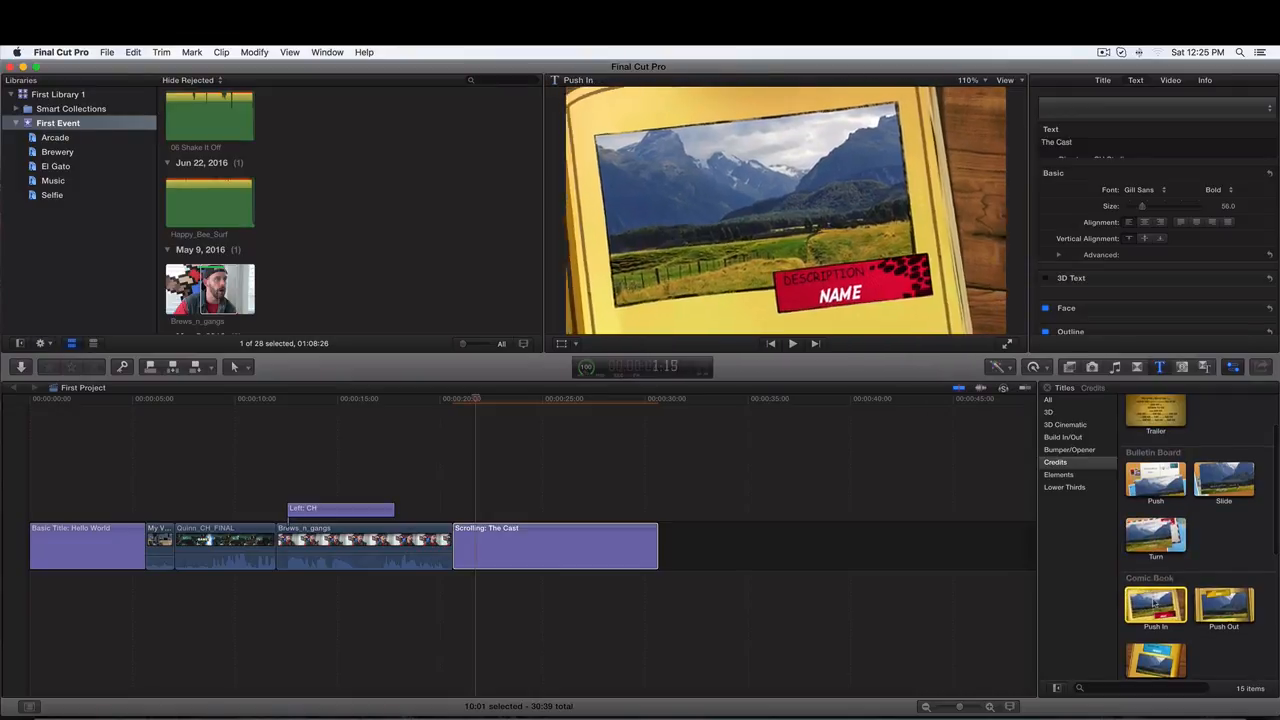
pyautogui.scroll(-2, 1166, 600)
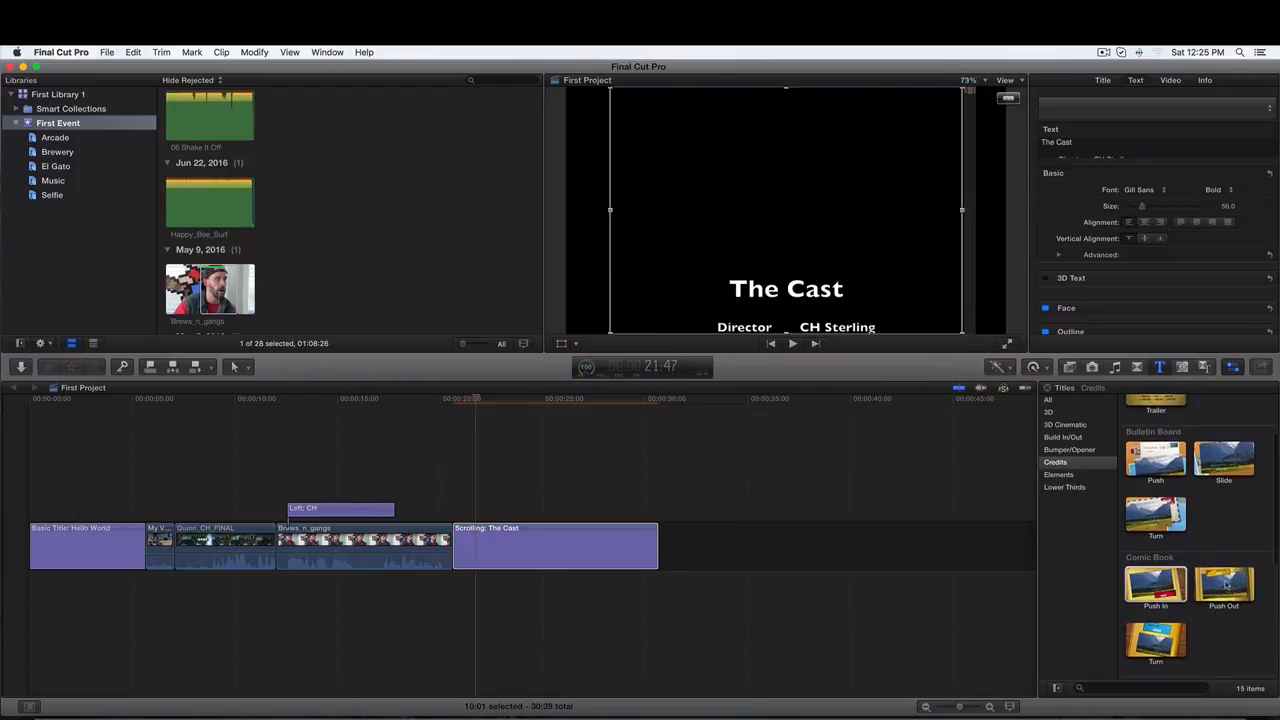
pyautogui.scroll(3, 1148, 580)
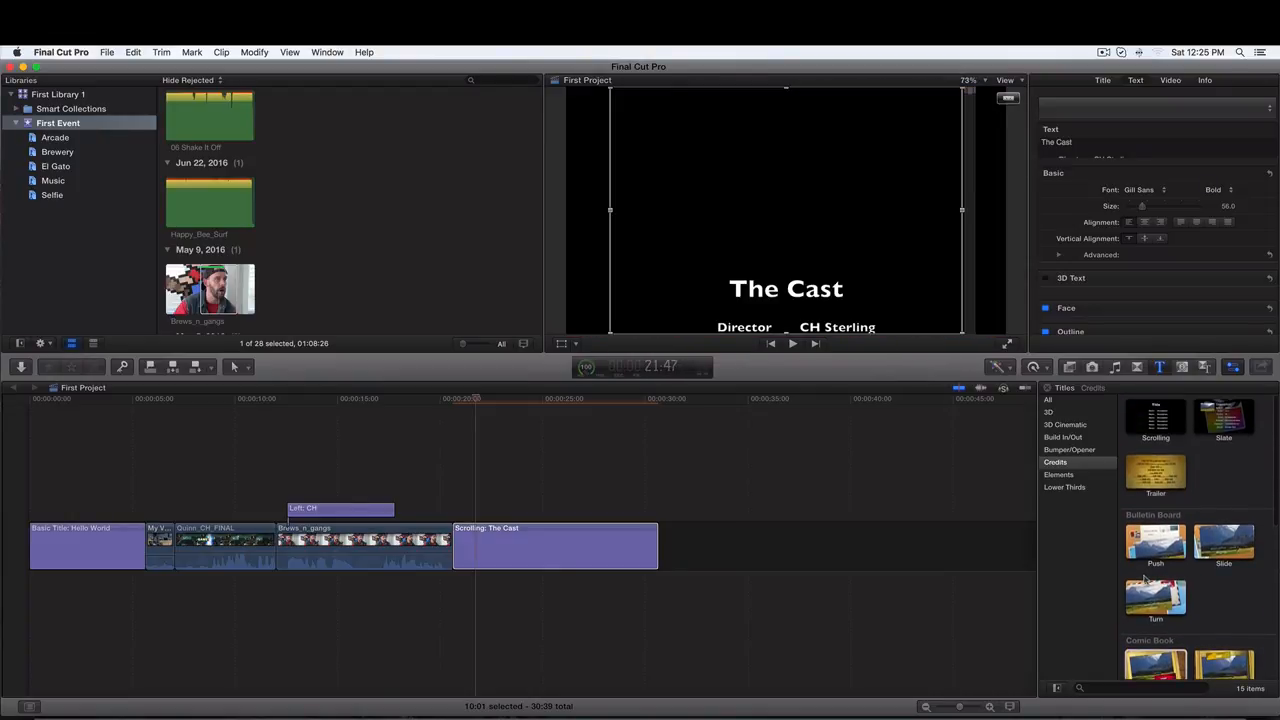